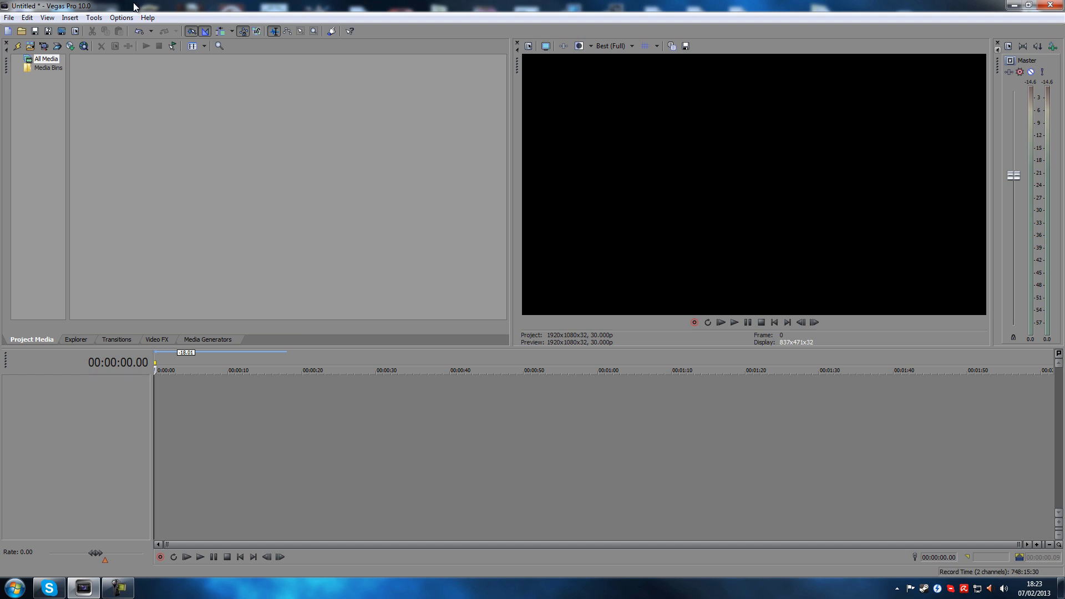
# Open the File menu of the empty 1920x1080 untitled Vegas Pro project.
pyautogui.click(8, 18)
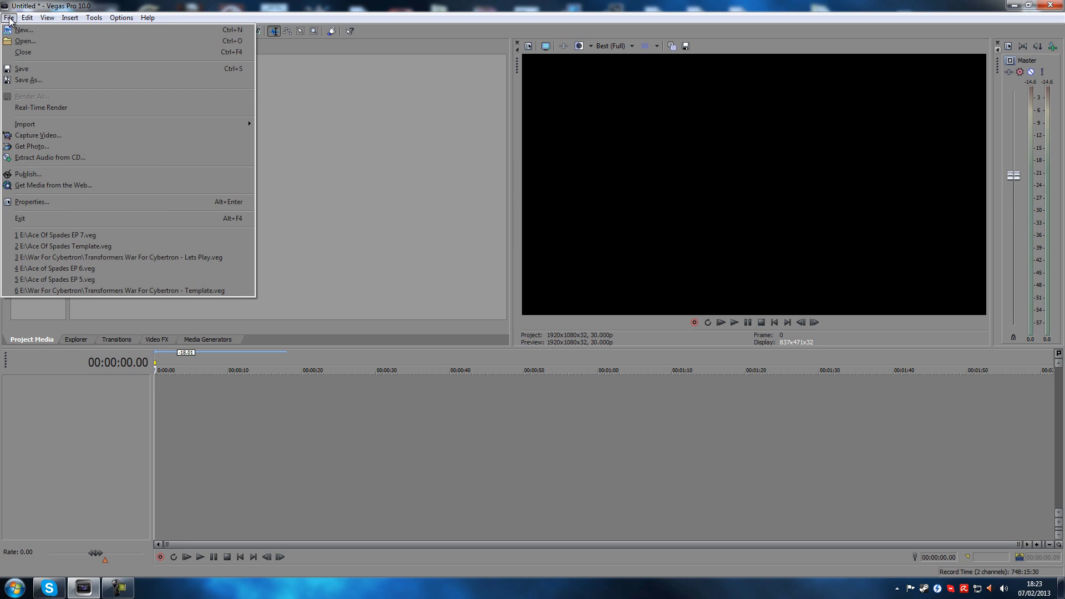
# Choose Capture Video... to bring up the capture format prompt.
pyautogui.click(48, 138)
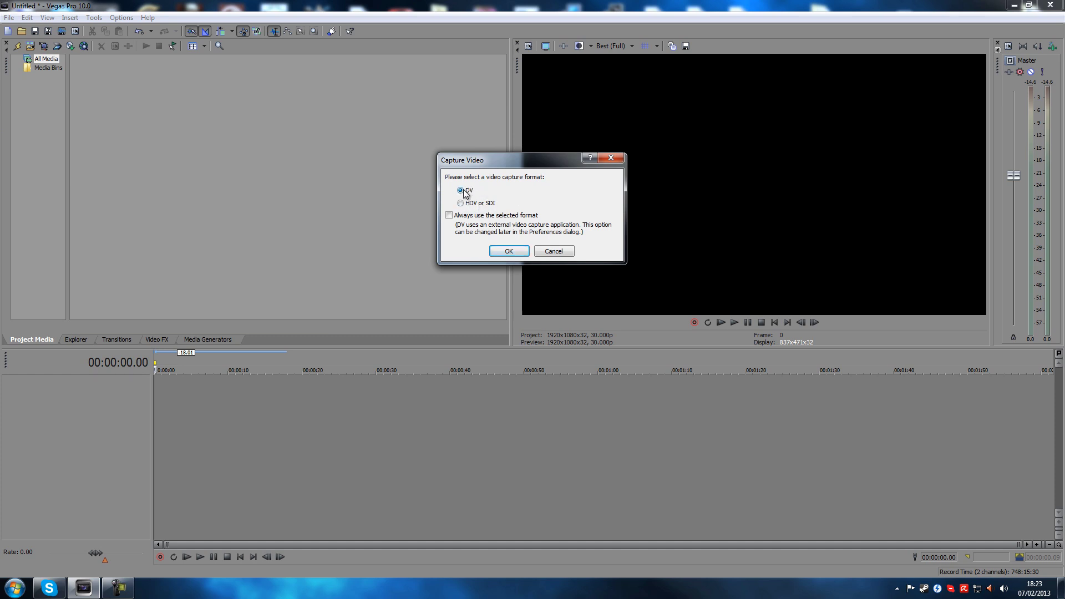
# Keep DV as the capture format and launch Sony Video Capture with the webcam feed.
pyautogui.click(509, 252)
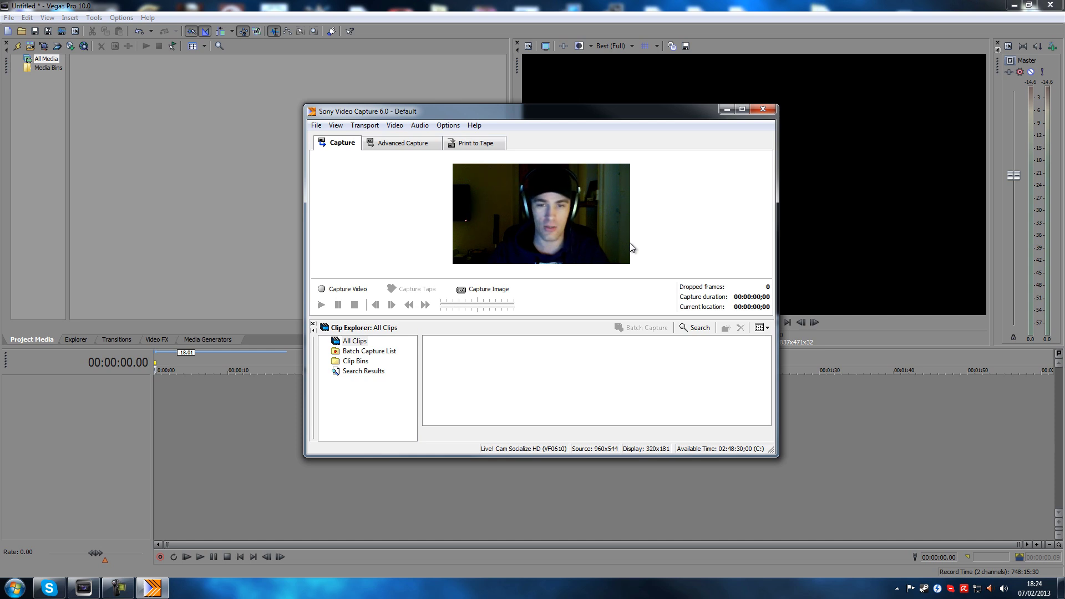
# Set the webcam's Capture Properties output size to 640 x 360.
pyautogui.click(397, 129)
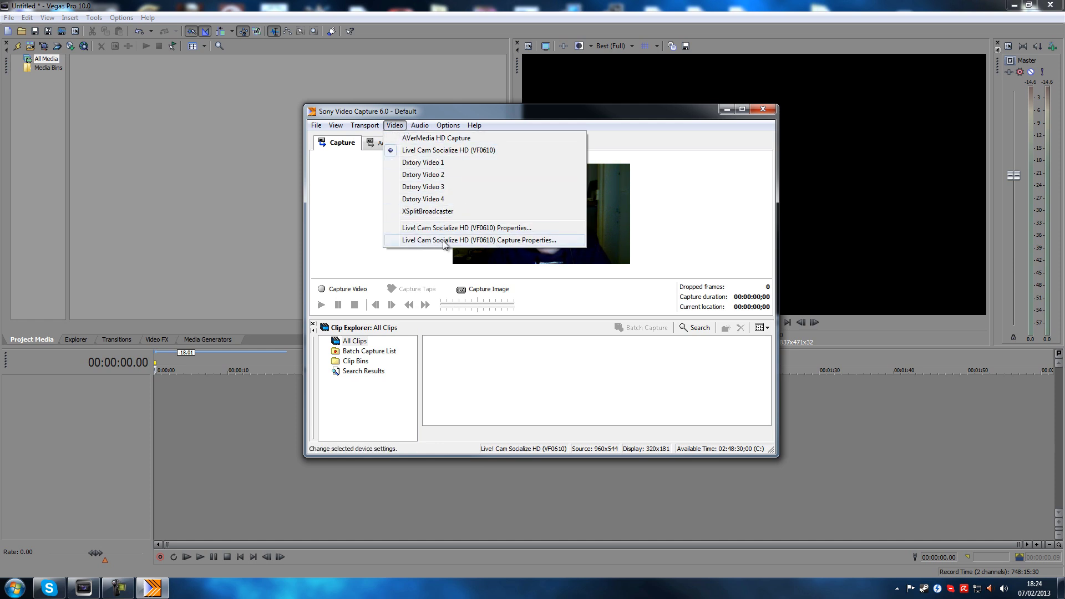
pyautogui.click(531, 241)
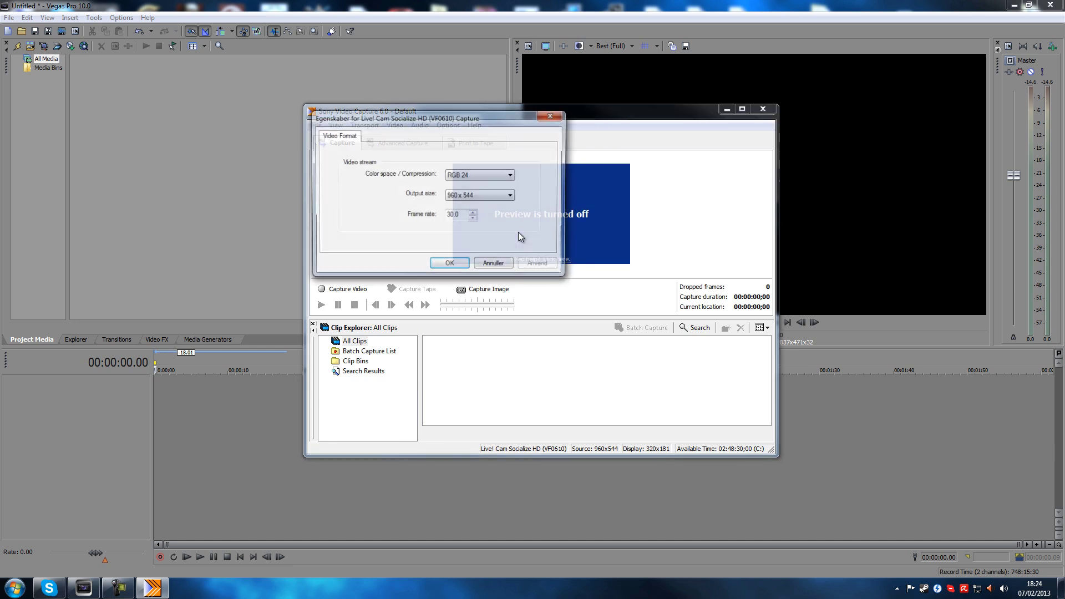
pyautogui.click(490, 200)
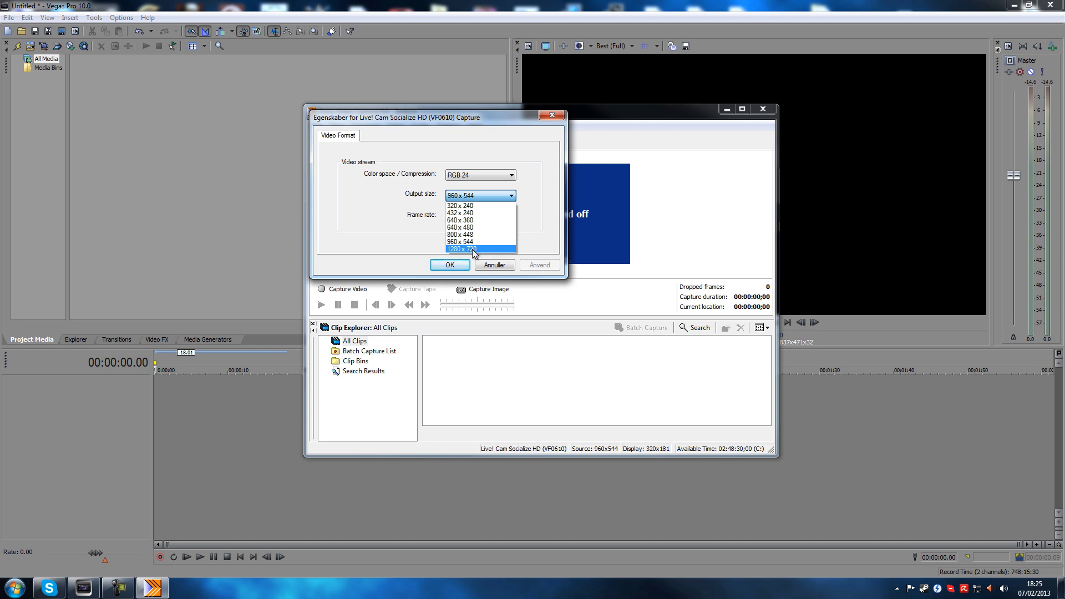
pyautogui.click(473, 221)
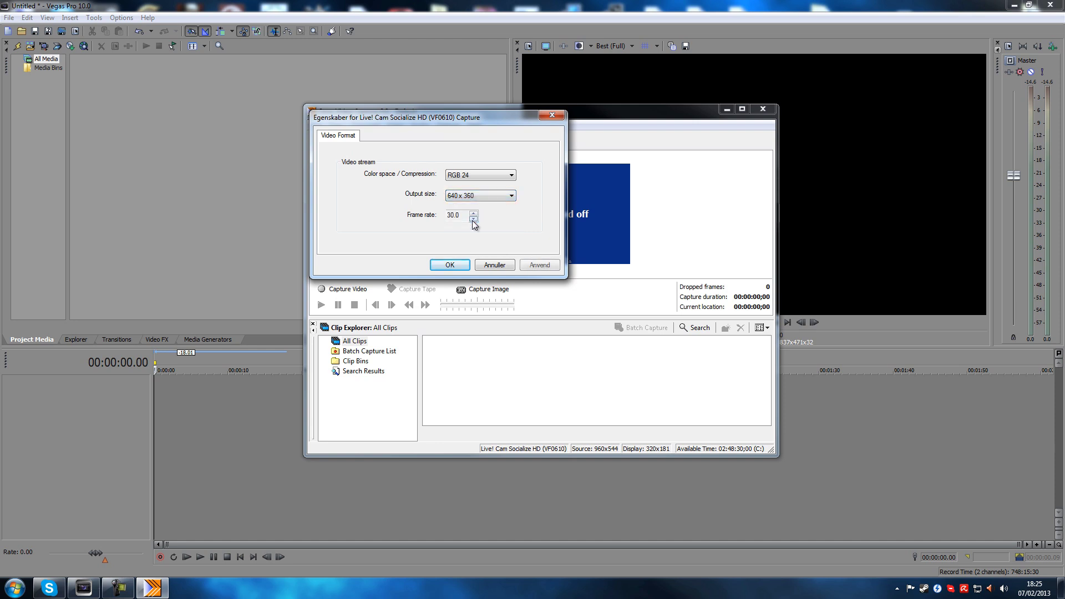
pyautogui.click(449, 265)
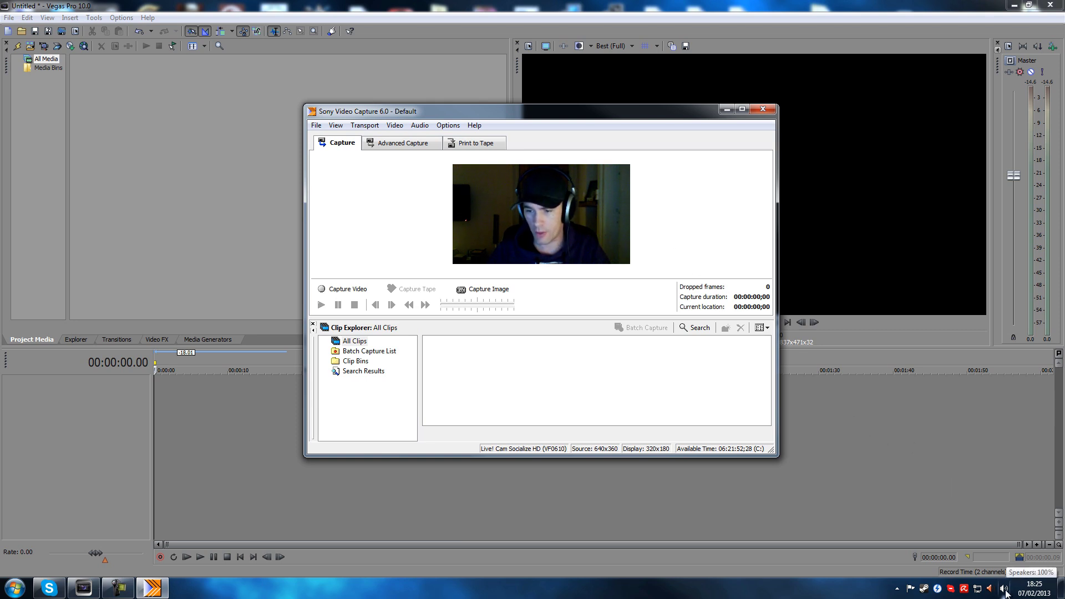
pyautogui.click(1003, 589)
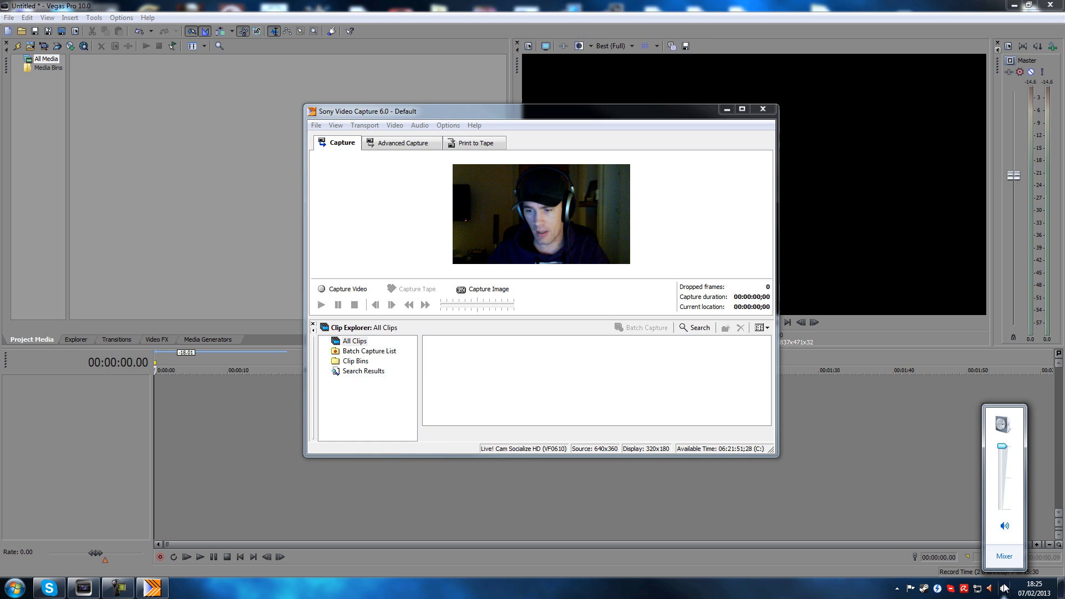
pyautogui.click(1004, 556)
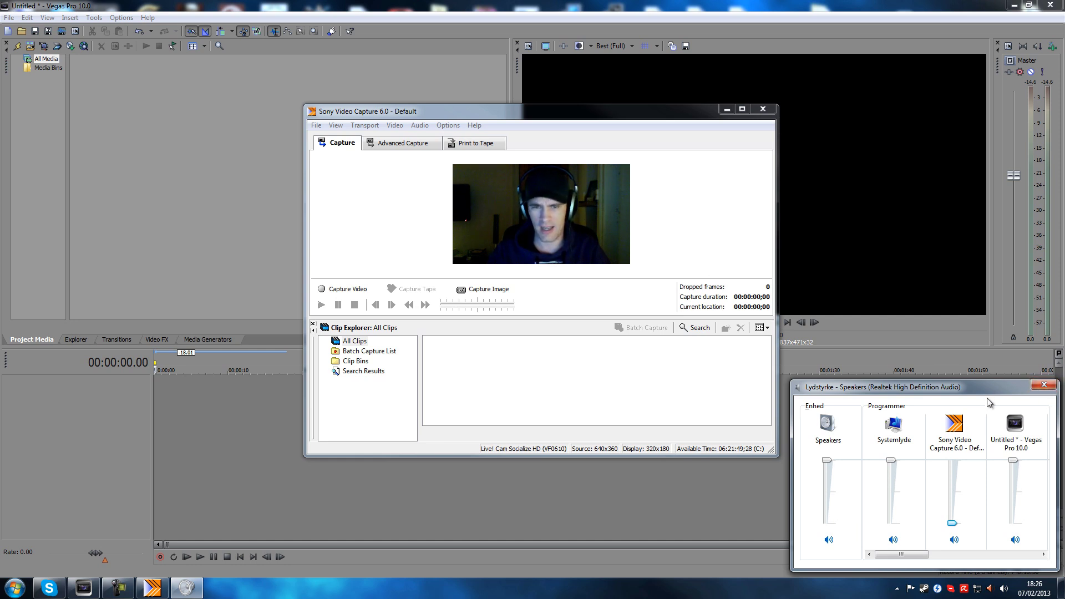
pyautogui.click(1043, 386)
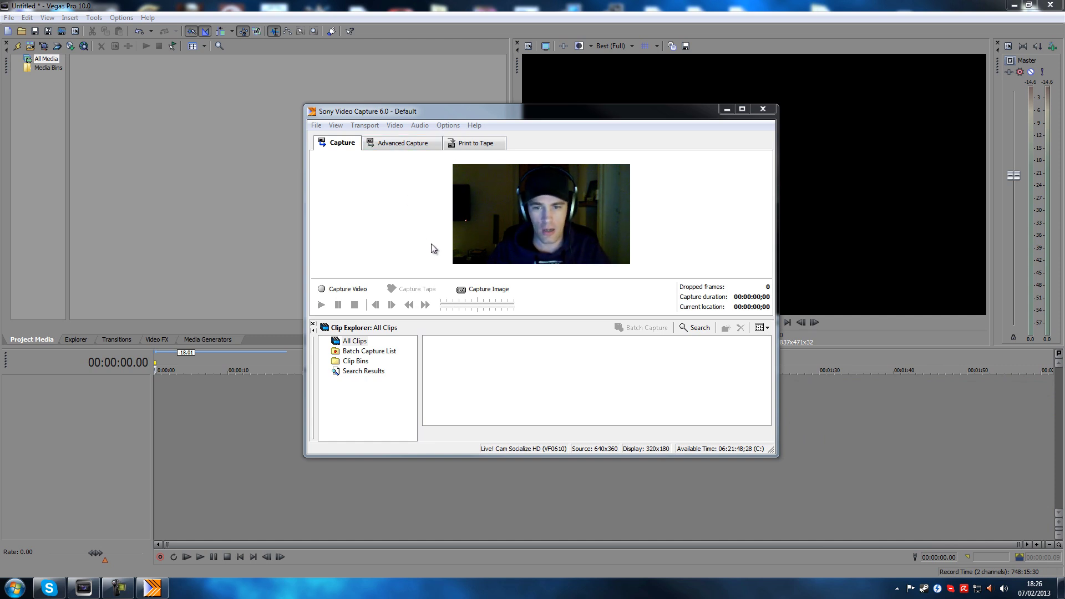
pyautogui.click(420, 126)
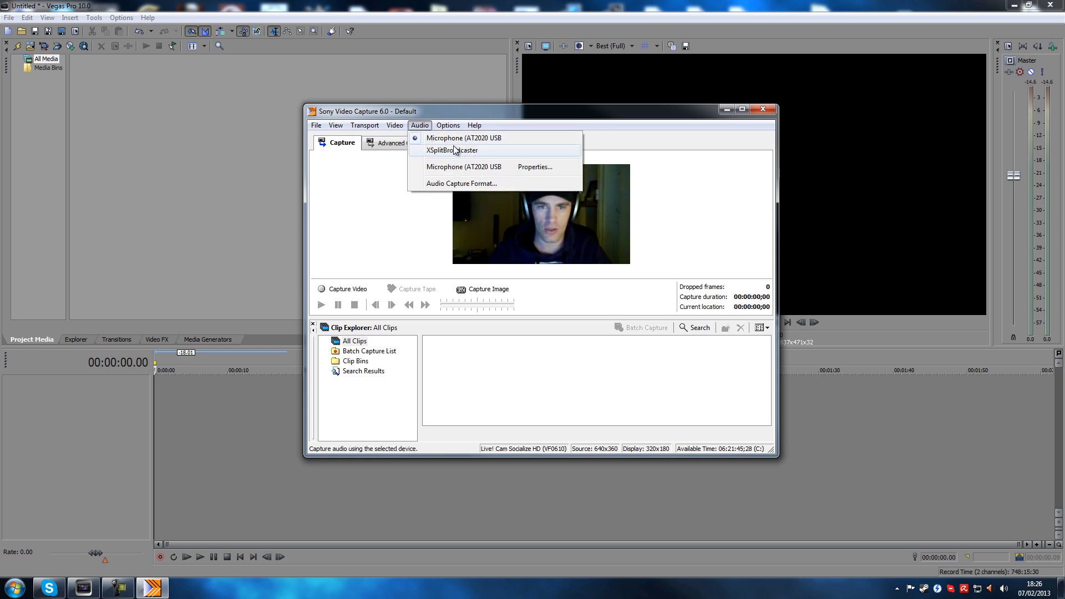
# Set the audio capture attributes to 44.100 kHz, 16 Bit, Mono.
pyautogui.click(474, 184)
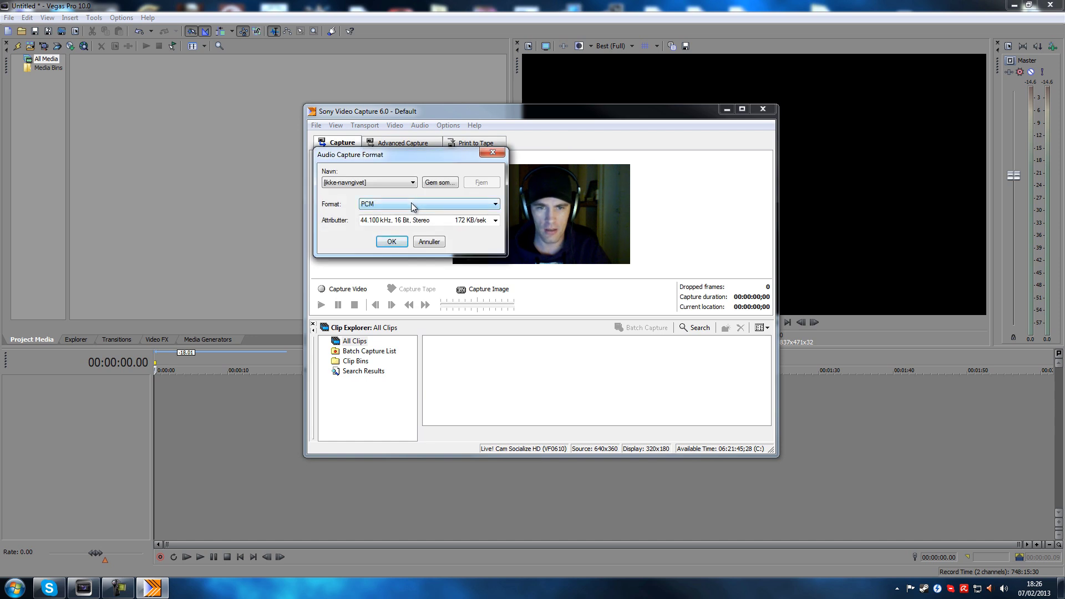
pyautogui.click(495, 222)
pyautogui.click(495, 222)
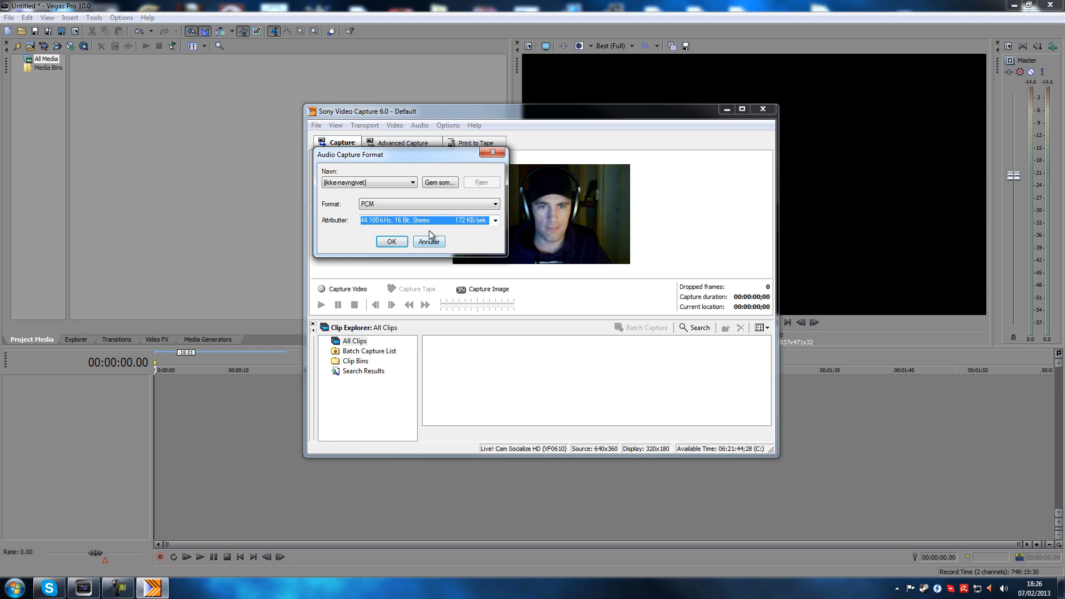
pyautogui.click(499, 221)
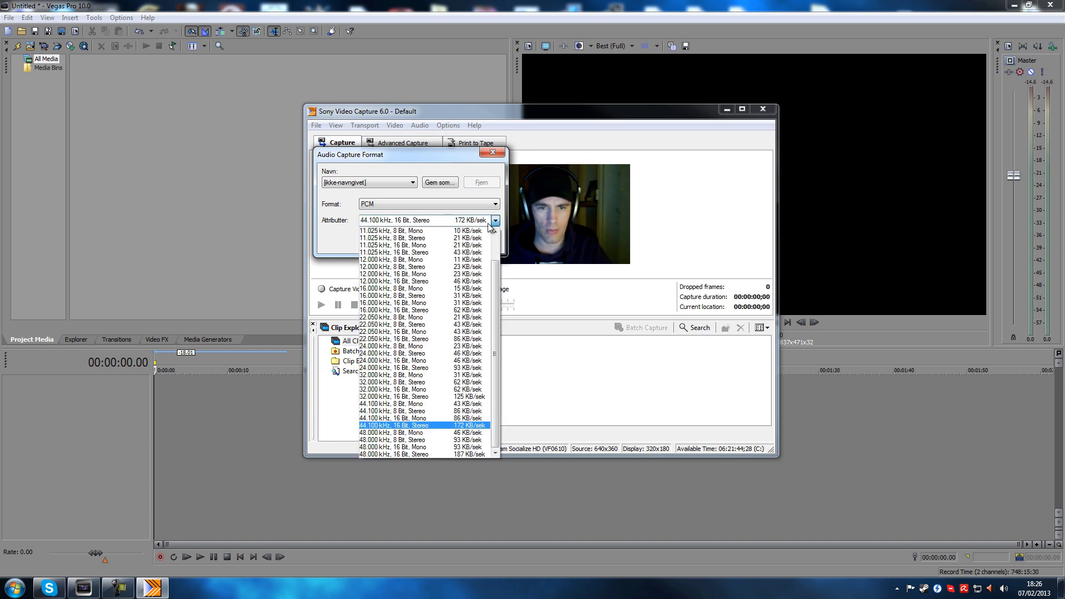
pyautogui.click(422, 419)
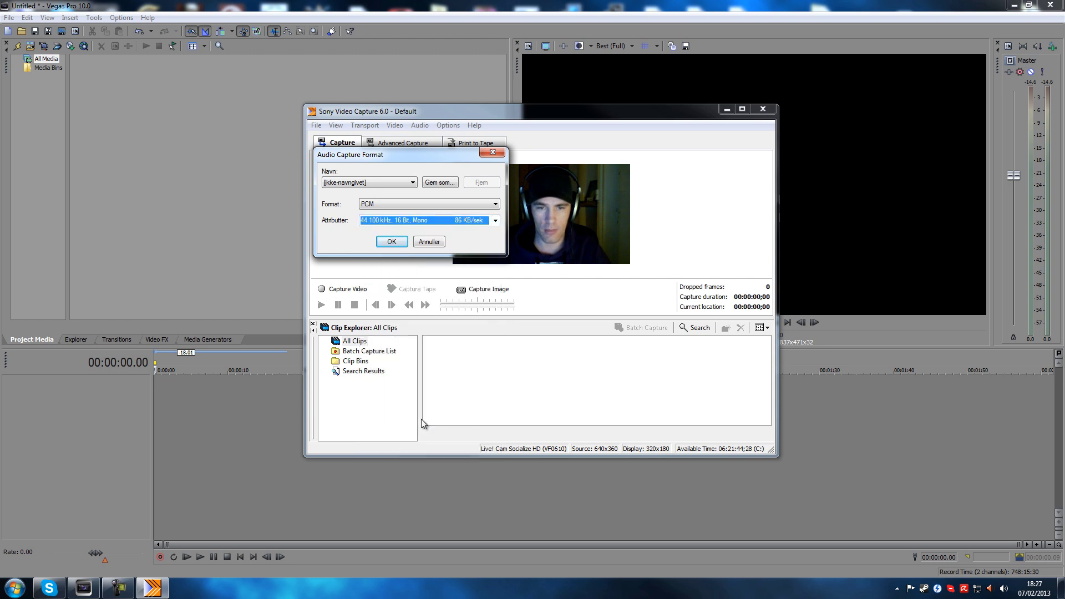
pyautogui.click(392, 242)
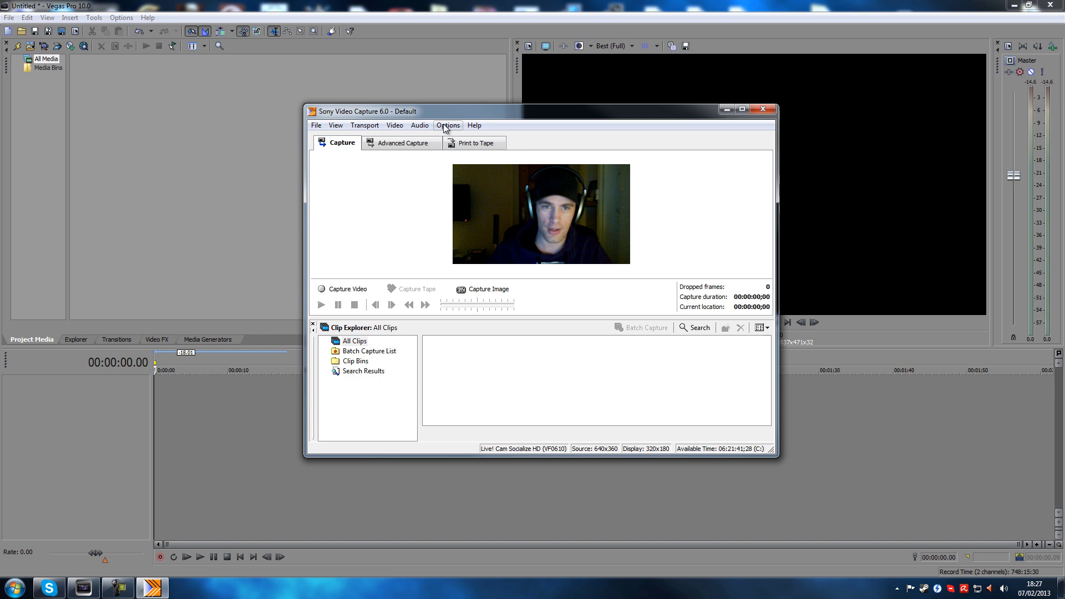
# Switch to Advanced Capture, return to the Capture tab, and show the Video menu.
pyautogui.click(408, 145)
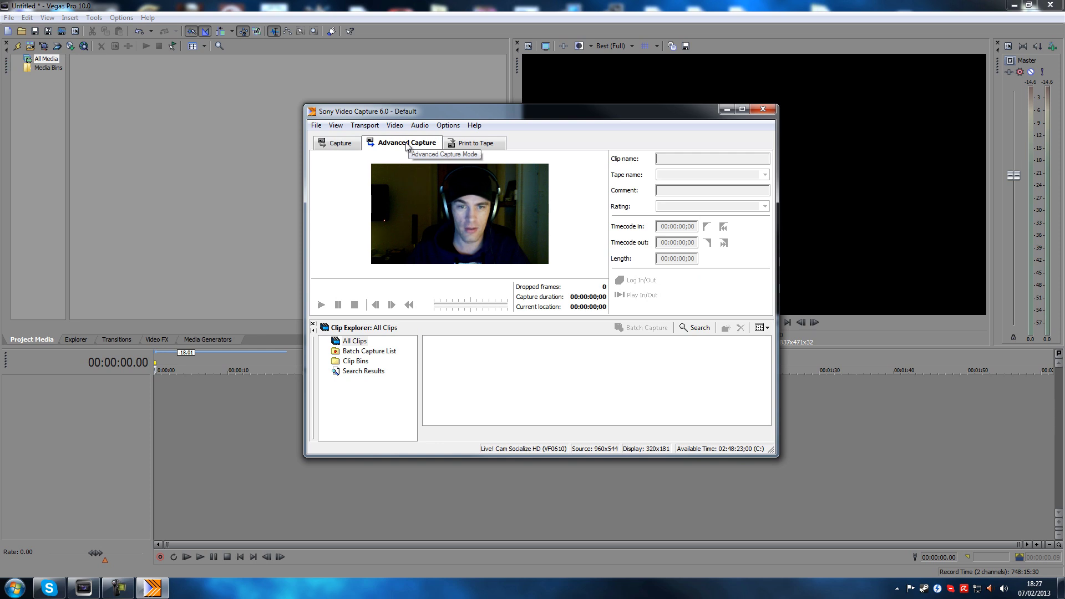
pyautogui.click(349, 147)
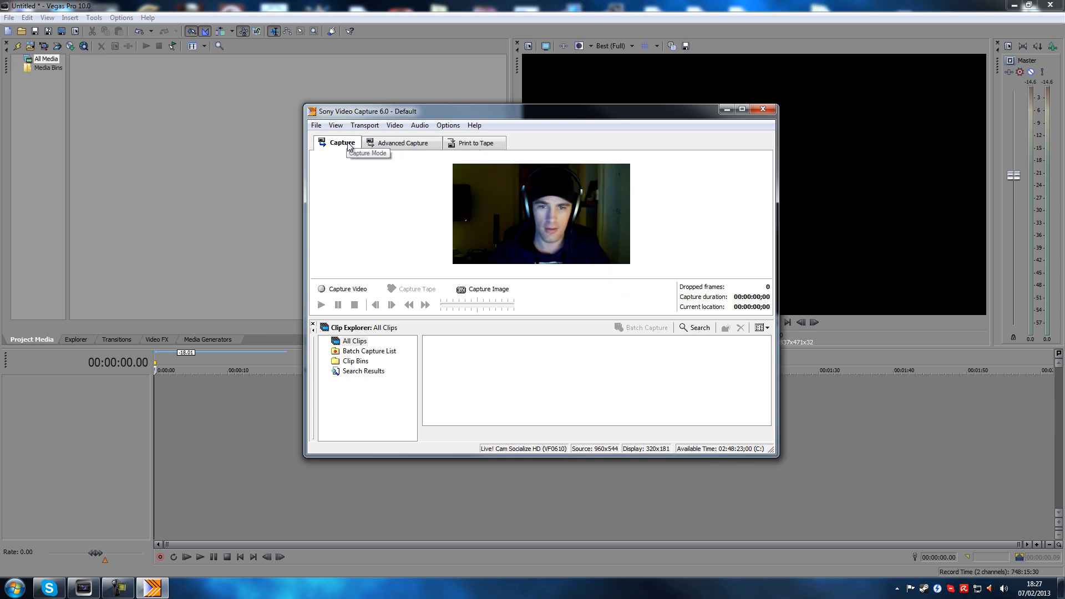
pyautogui.click(394, 126)
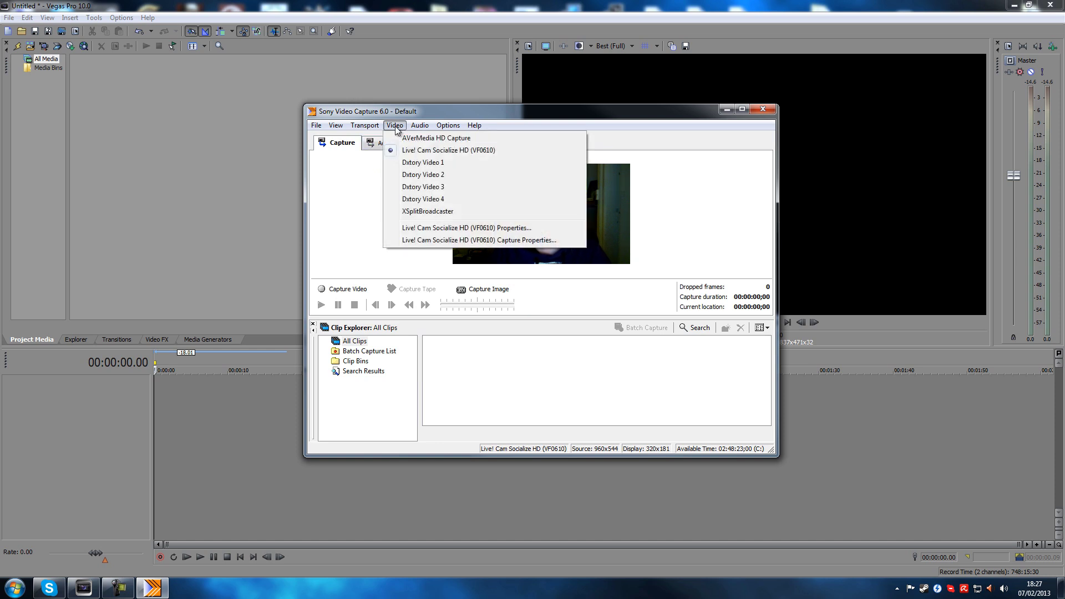
# Reset the webcam output size to 640 x 360, apply it and close Capture Properties.
pyautogui.click(459, 241)
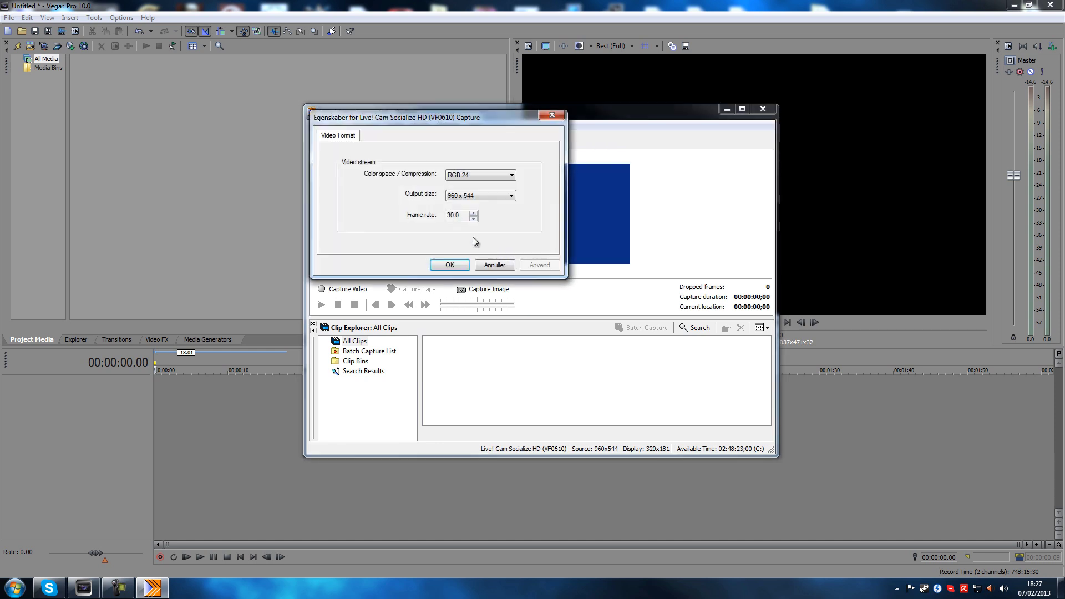
pyautogui.click(488, 197)
pyautogui.click(474, 218)
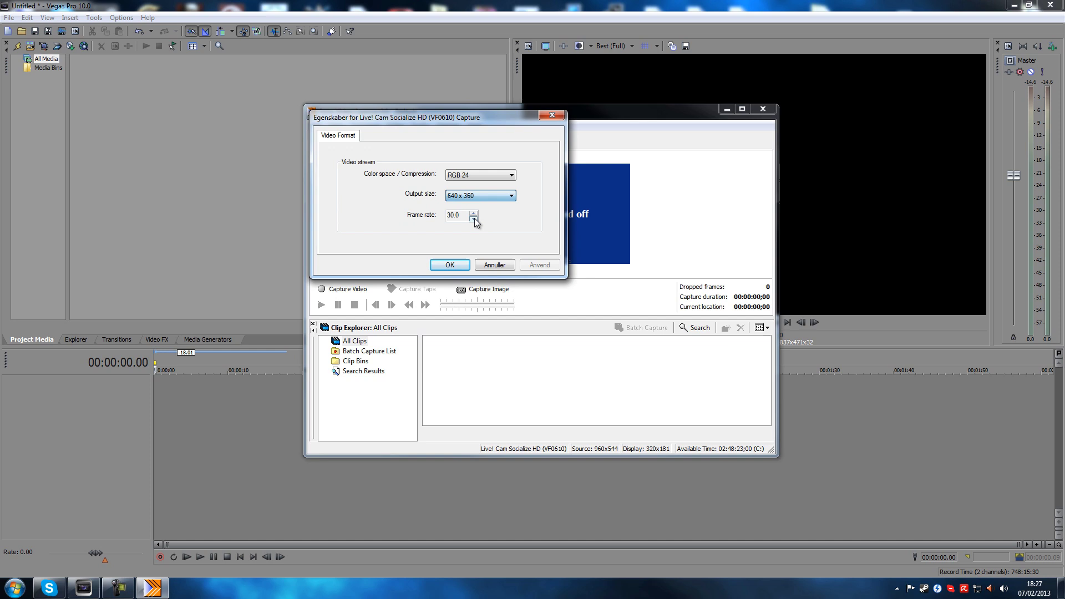
pyautogui.click(545, 266)
pyautogui.click(456, 264)
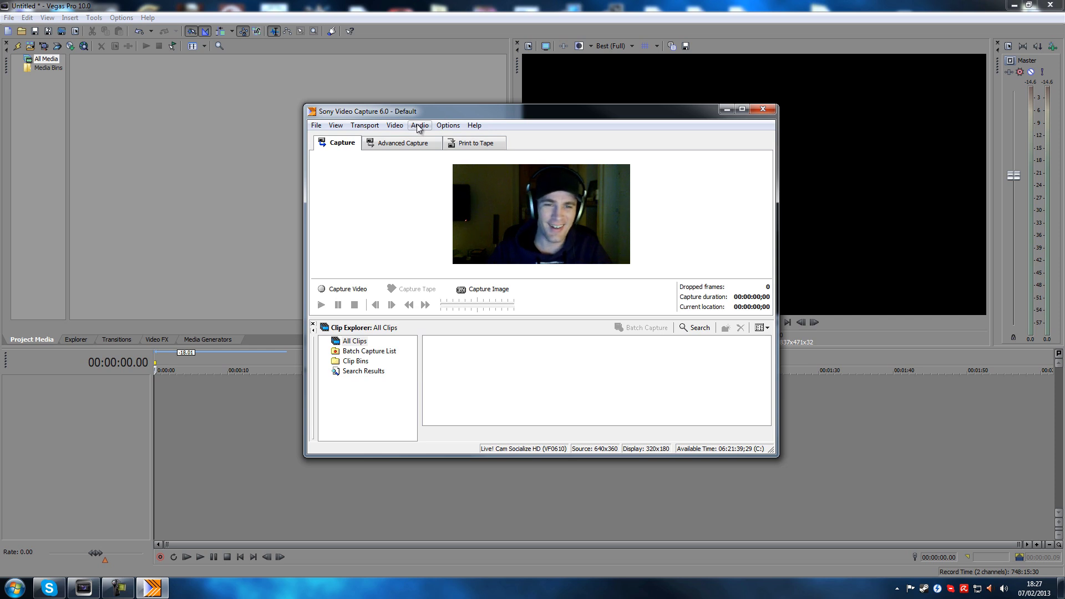
# Browse Preferences disk settings for a new capture folder, then cancel without changes.
pyautogui.click(447, 126)
pyautogui.click(471, 228)
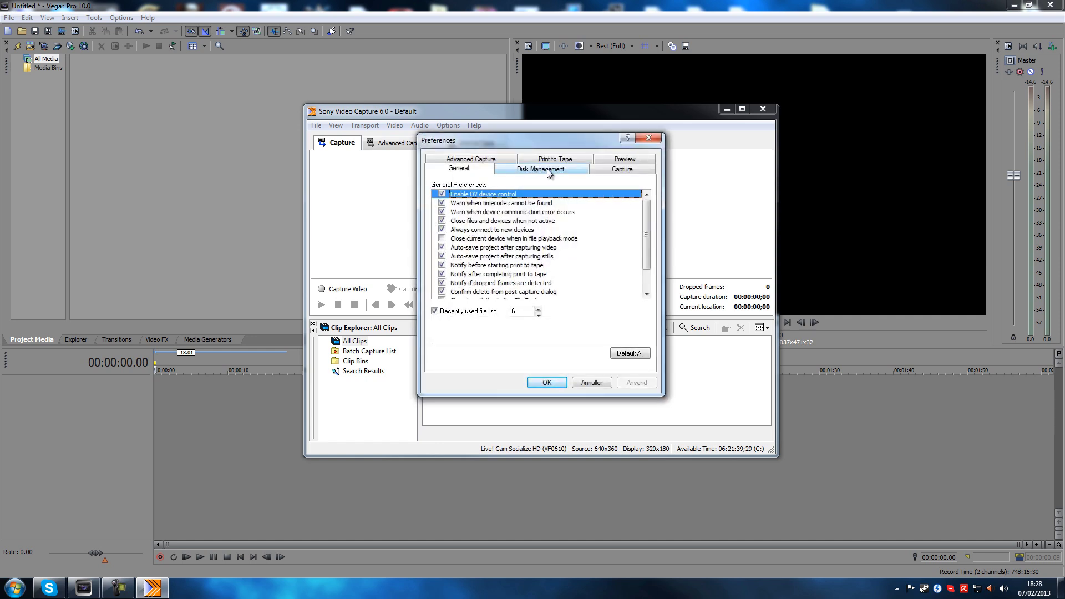
pyautogui.click(550, 173)
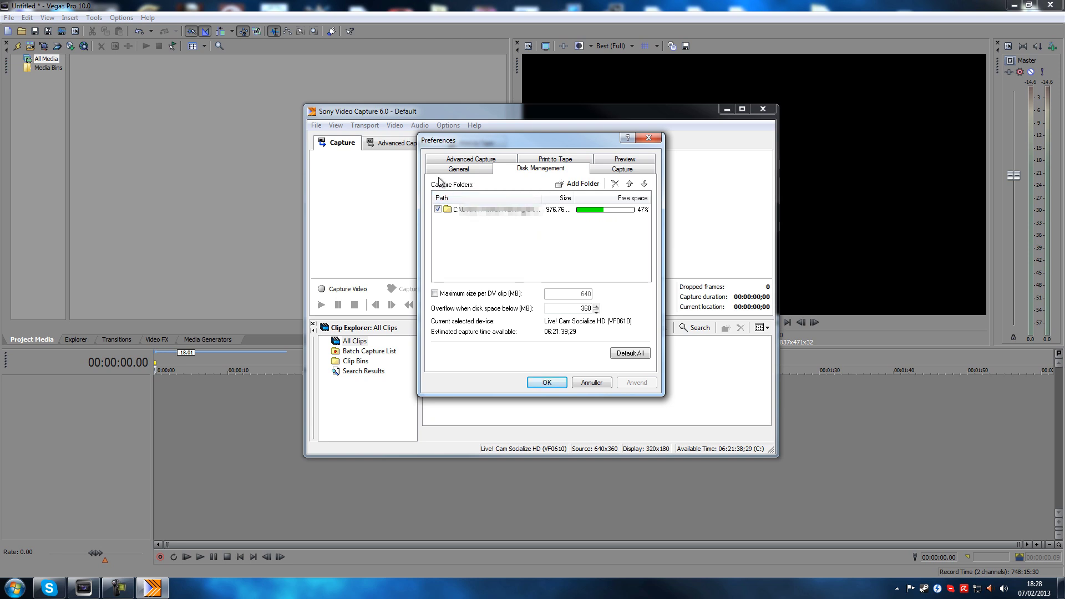
pyautogui.rightClick(493, 222)
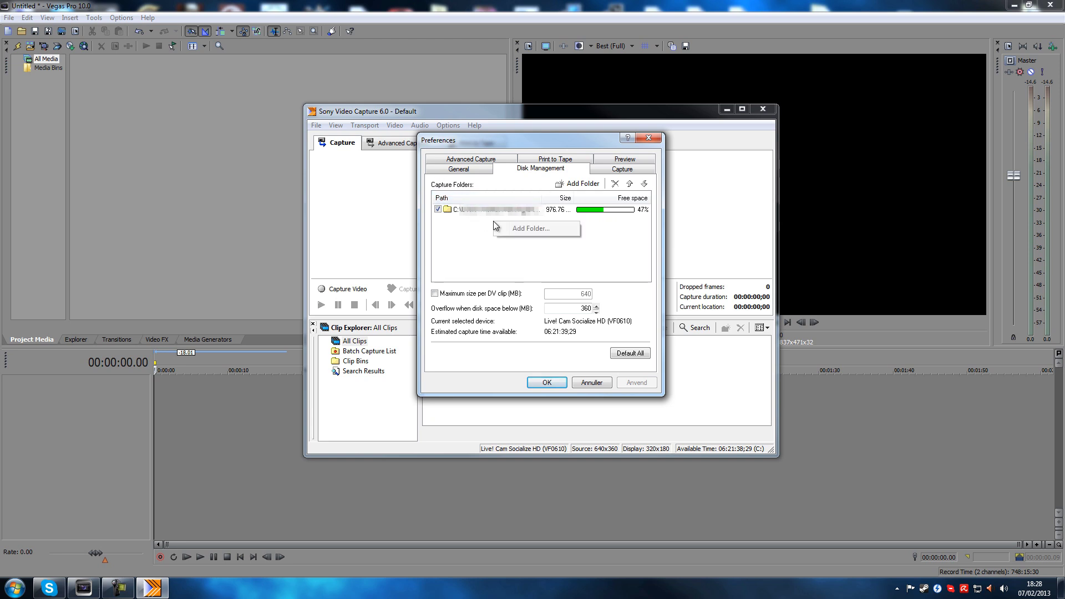
pyautogui.click(542, 229)
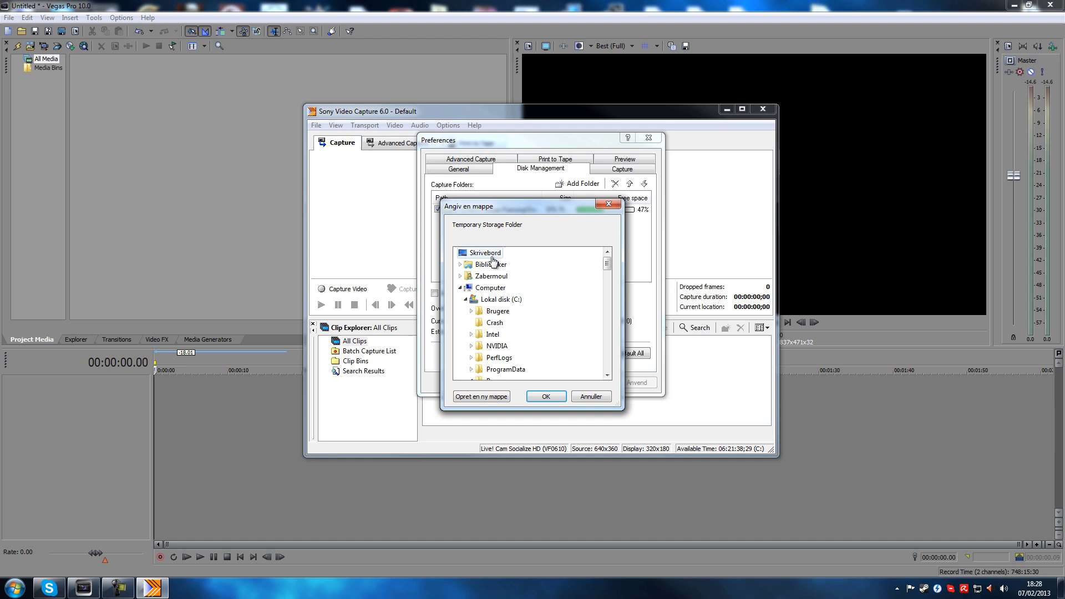
pyautogui.doubleClick(473, 301)
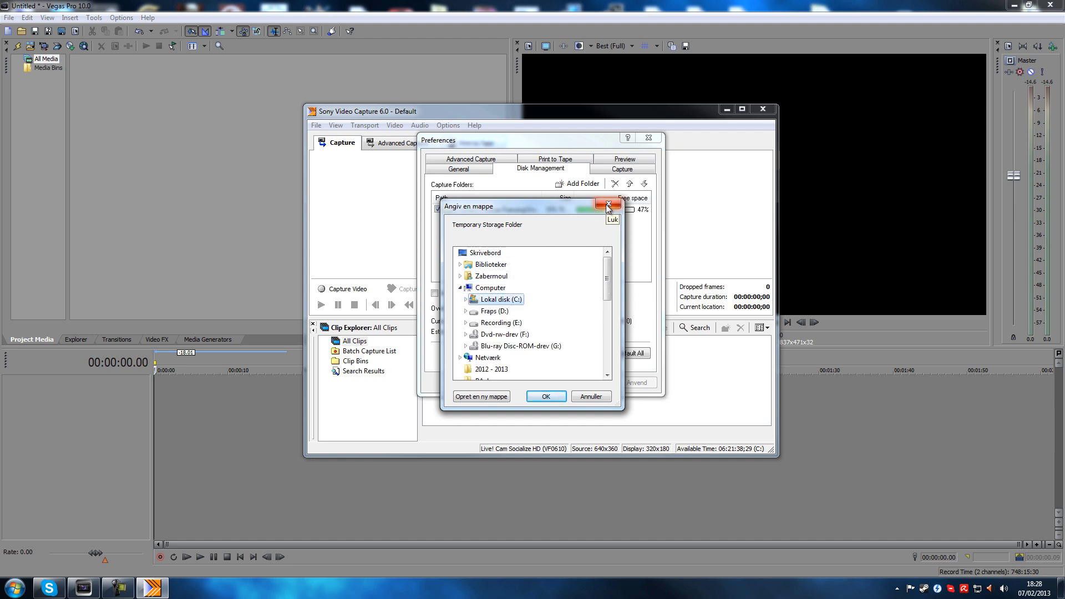
pyautogui.click(592, 396)
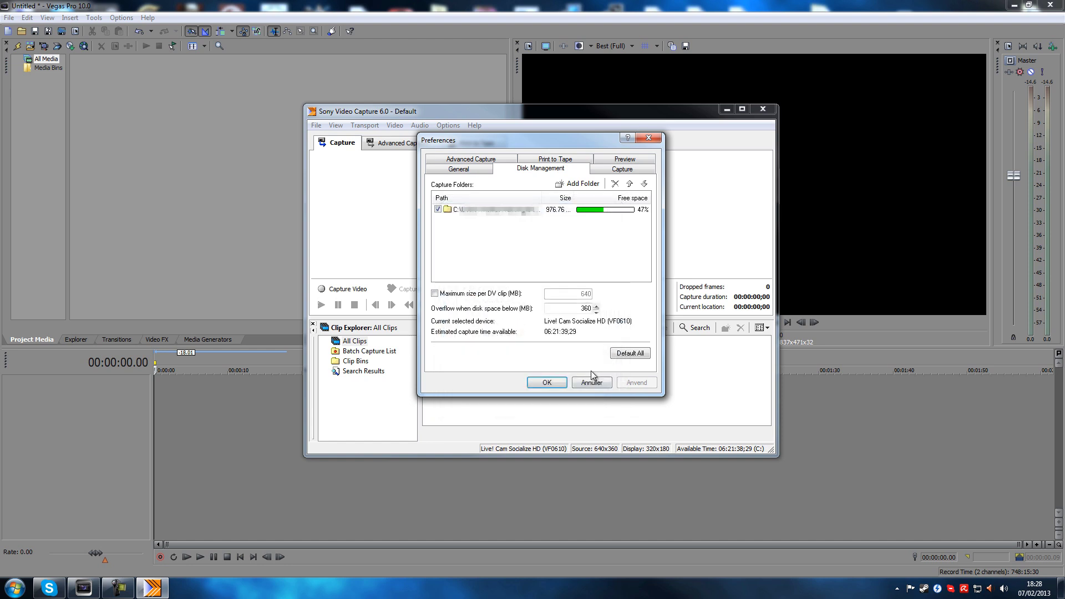
pyautogui.click(595, 383)
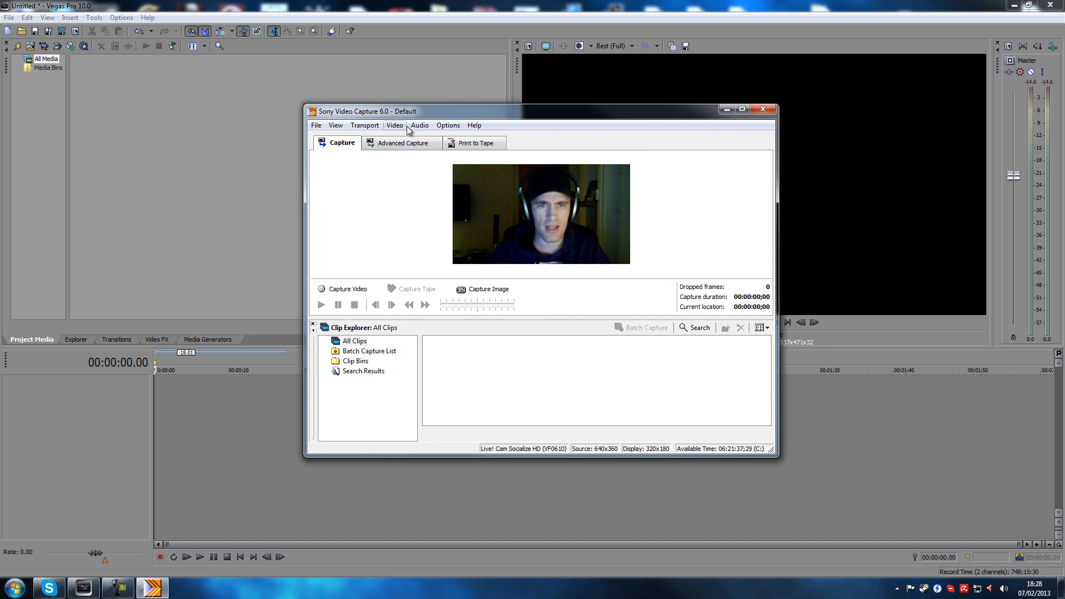
pyautogui.click(377, 126)
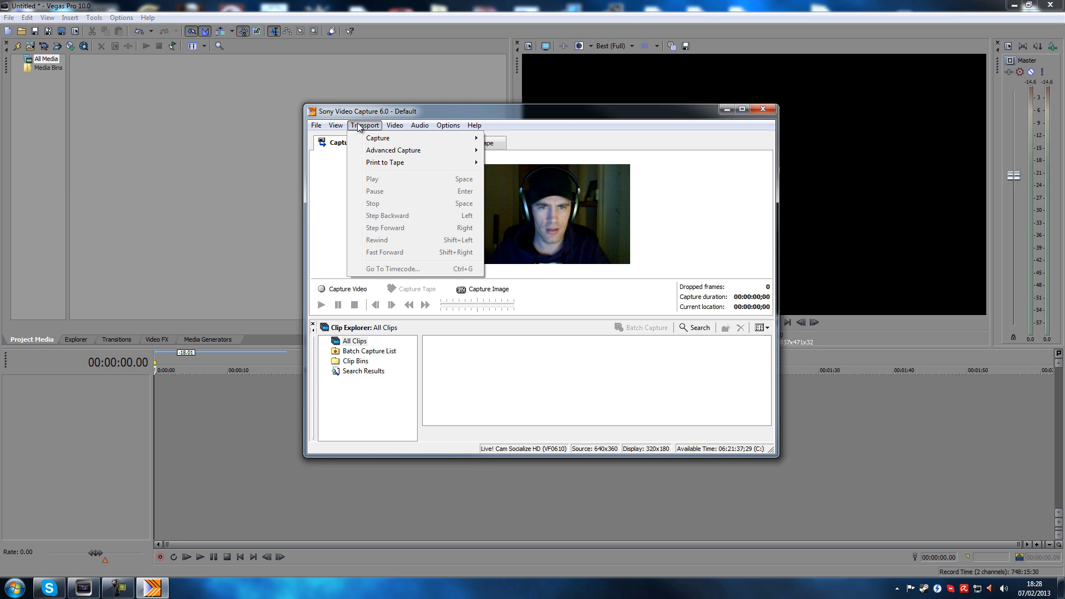
pyautogui.moveTo(341, 128)
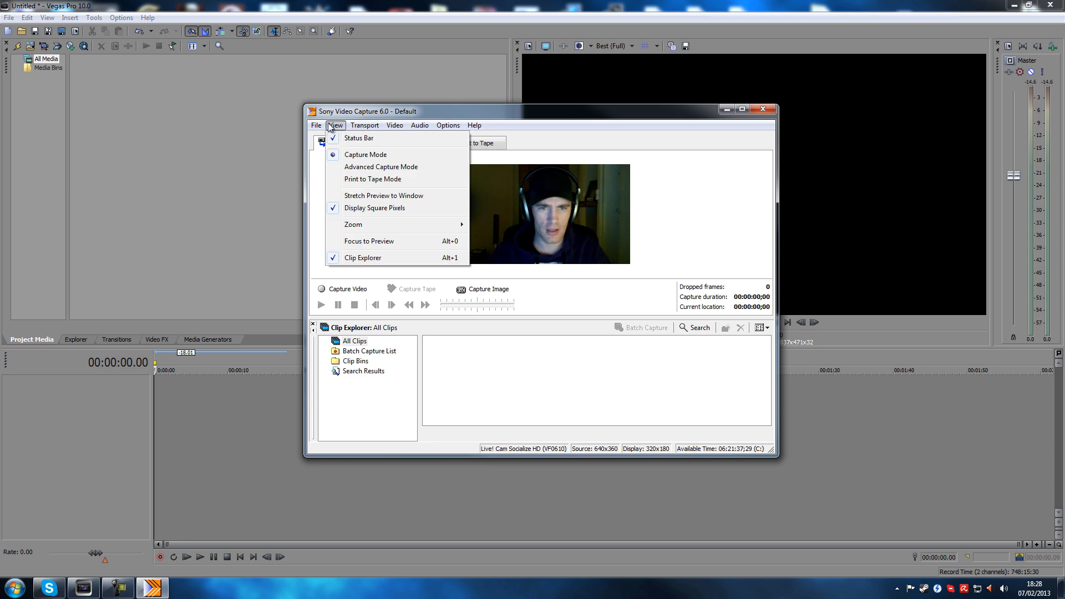
pyautogui.moveTo(448, 126)
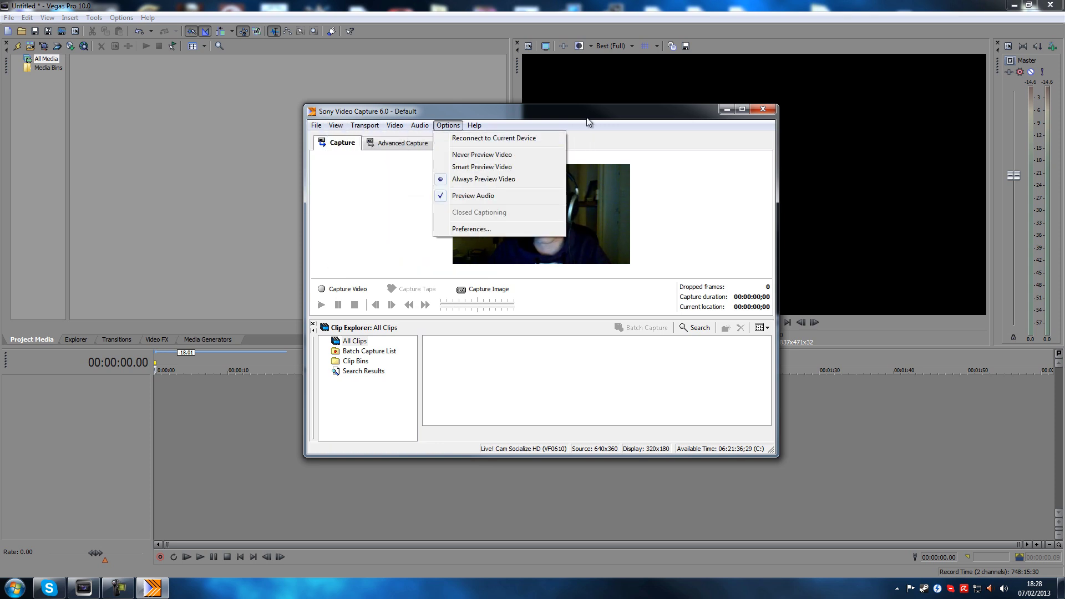
pyautogui.click(598, 128)
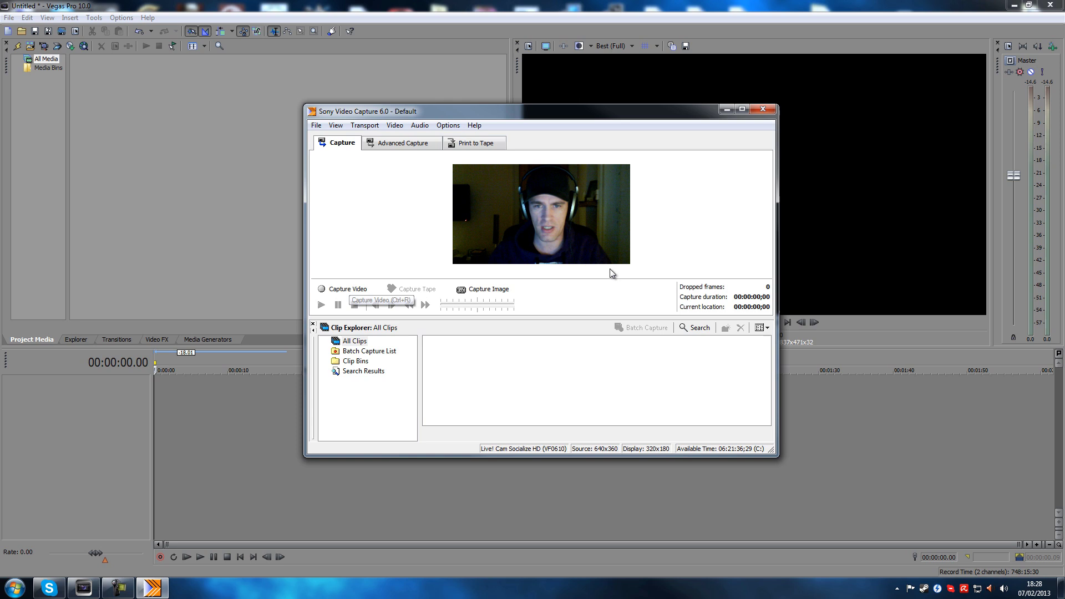
pyautogui.moveTo(612, 121); pyautogui.dragTo(333, 83)
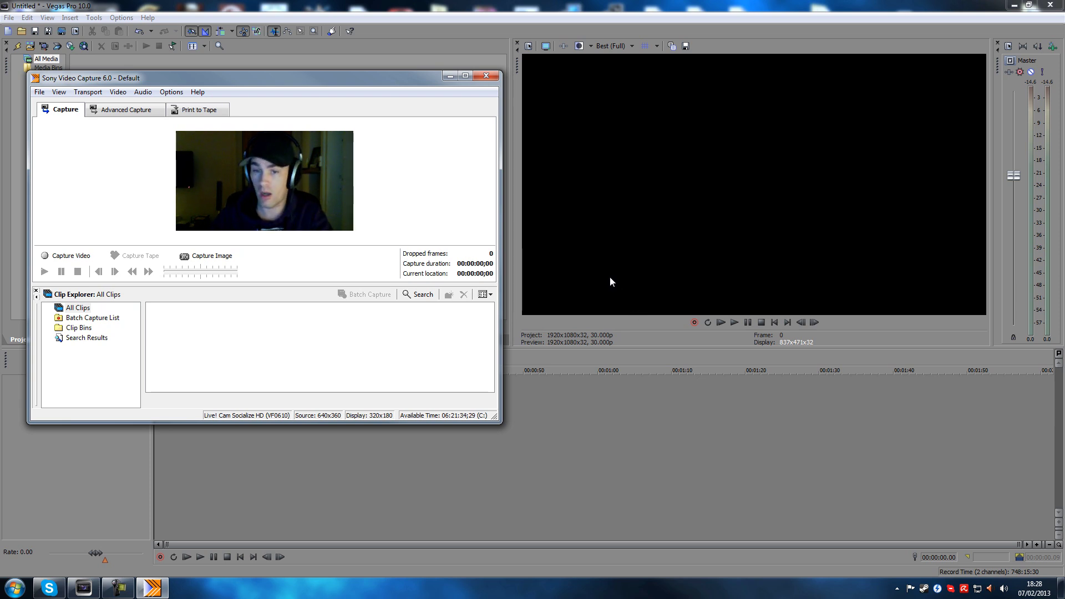
pyautogui.moveTo(382, 84); pyautogui.dragTo(675, 125)
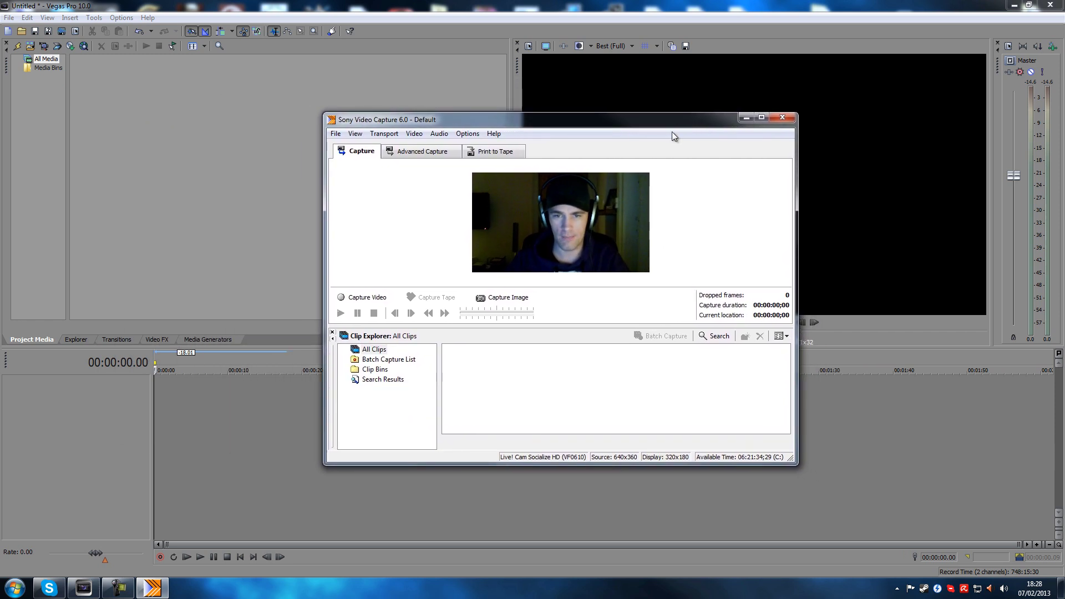
# Record an 11-second webcam clip (00:00:11;12, 170 dropped frames).
pyautogui.click(367, 299)
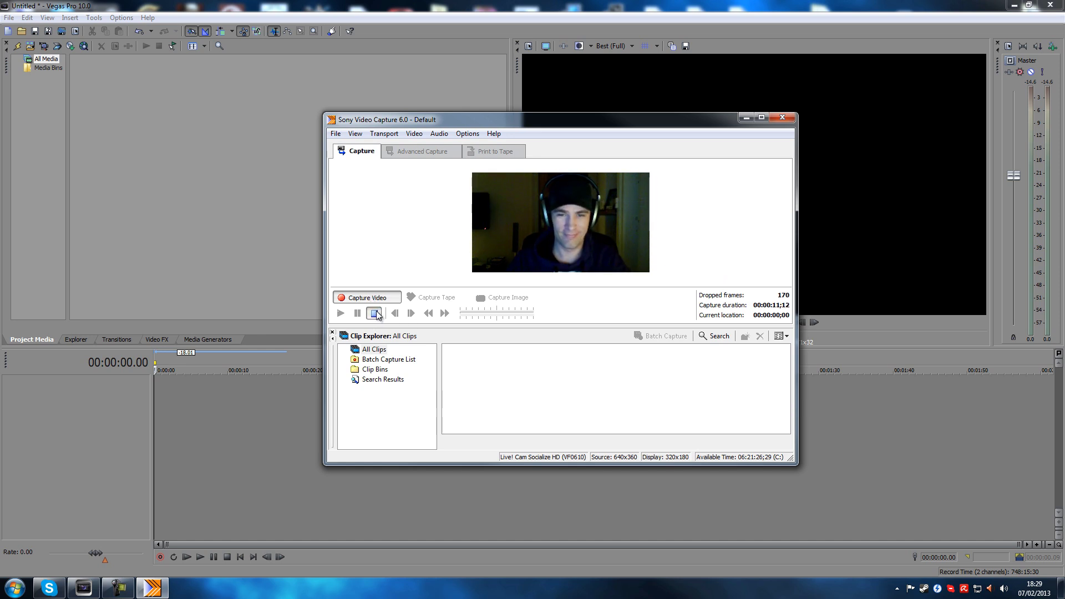
pyautogui.click(375, 314)
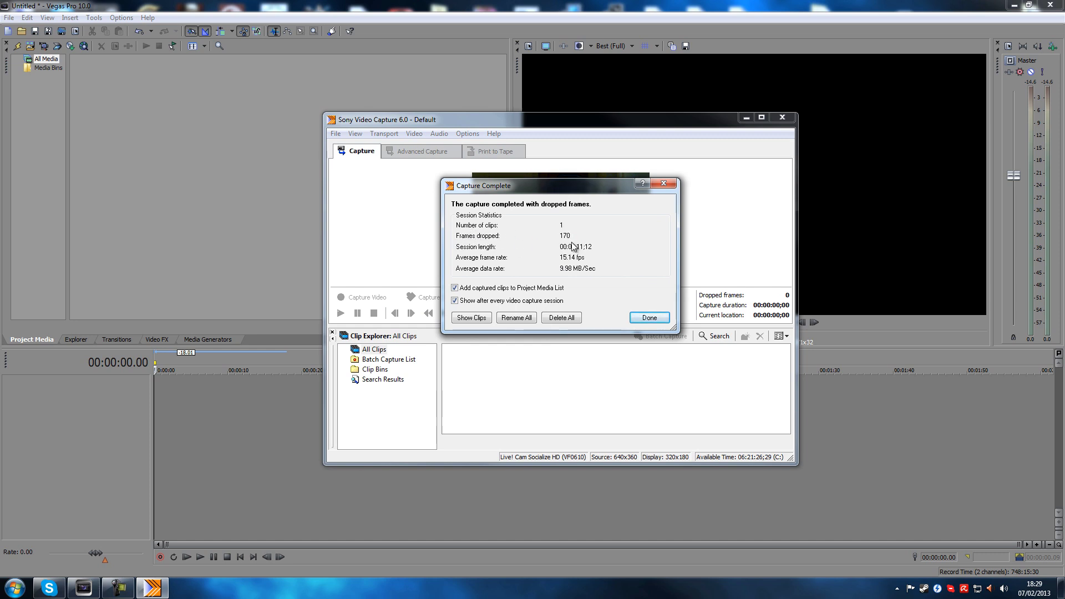
# Dismiss the capture summary and dropped-frames warning, then close Sony Video Capture.
pyautogui.click(650, 318)
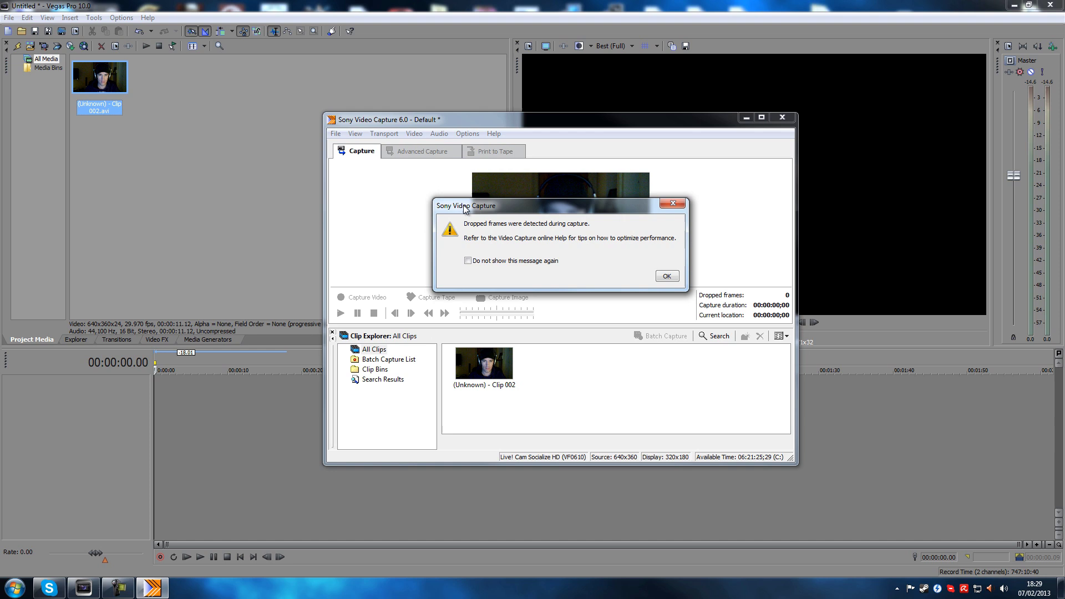
pyautogui.click(665, 276)
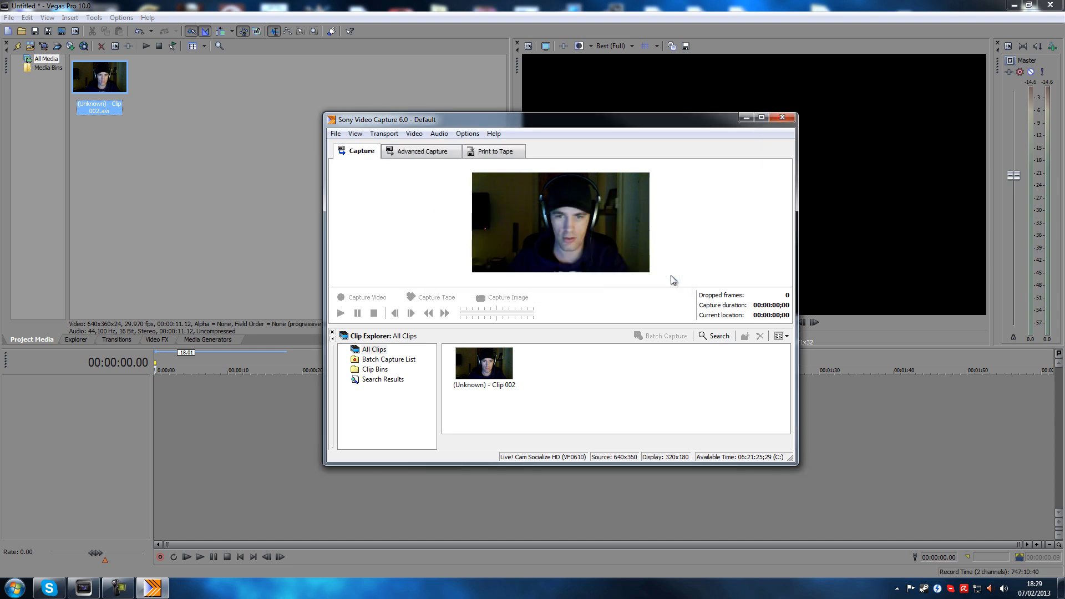
pyautogui.click(782, 117)
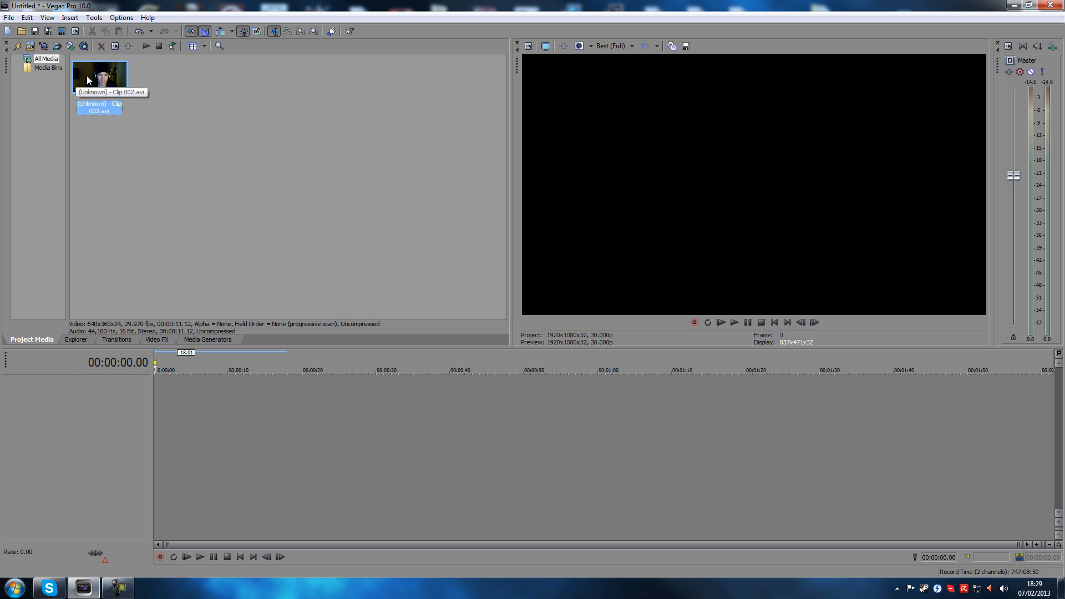
# Place captured clip 002 from Project Media at 00:00:00 on the empty timeline.
pyautogui.moveTo(99, 77); pyautogui.dragTo(145, 397)
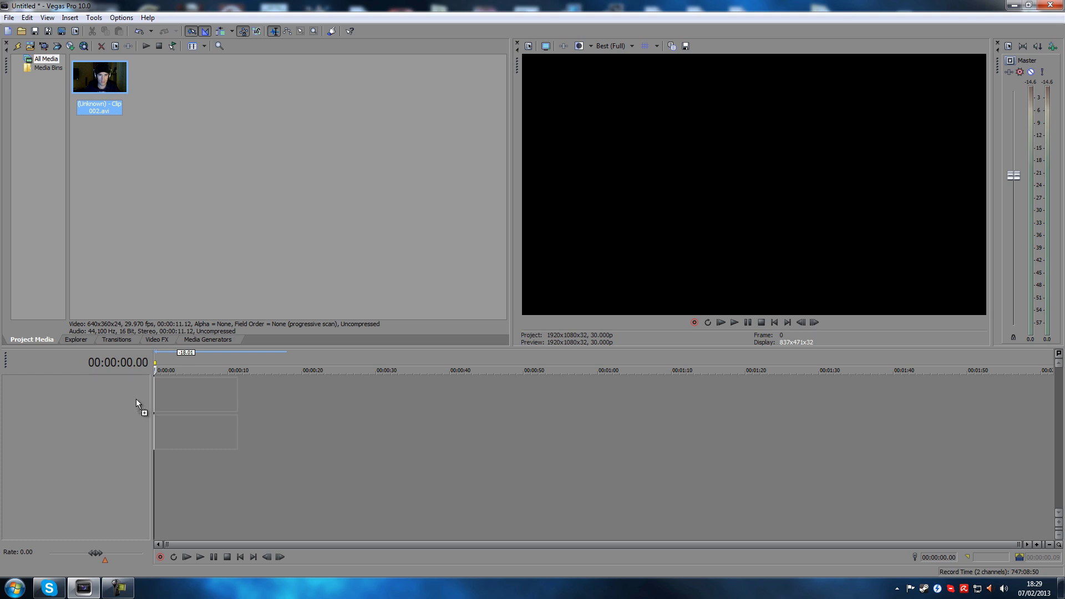
pyautogui.moveTo(136, 400); pyautogui.dragTo(135, 399)
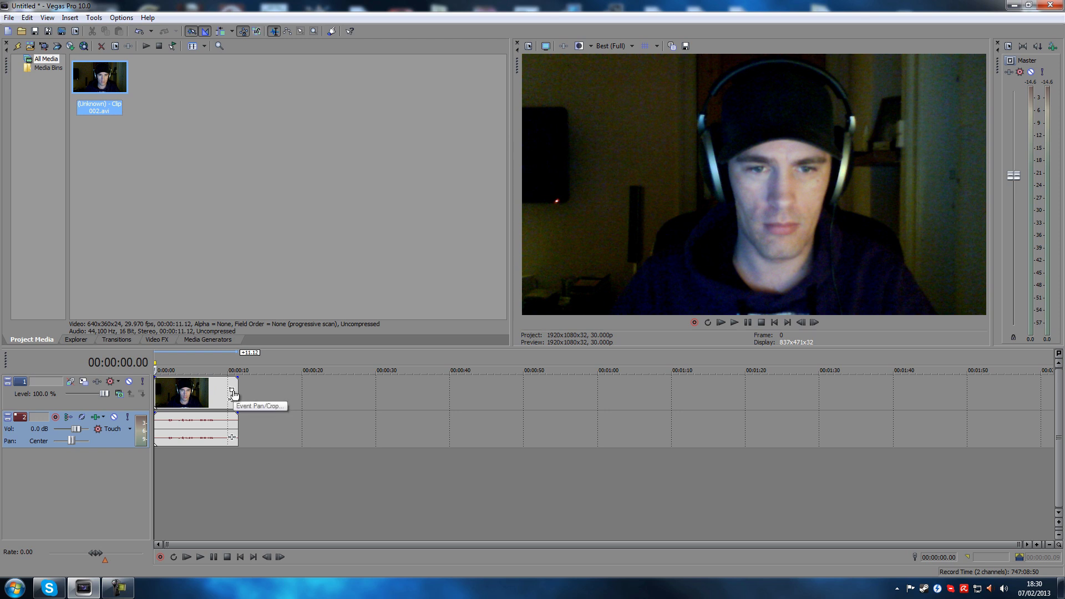
# Use track 1's Track Motion to shrink the webcam frame to 381.29x214.48 in the bottom-left corner.
pyautogui.click(83, 381)
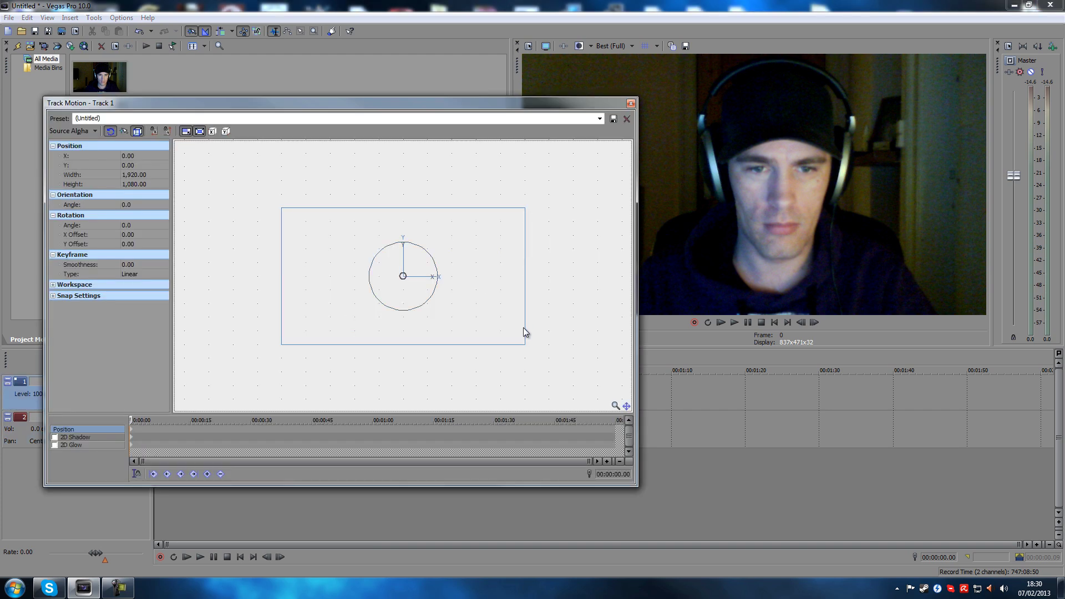
pyautogui.moveTo(525, 345); pyautogui.dragTo(432, 283)
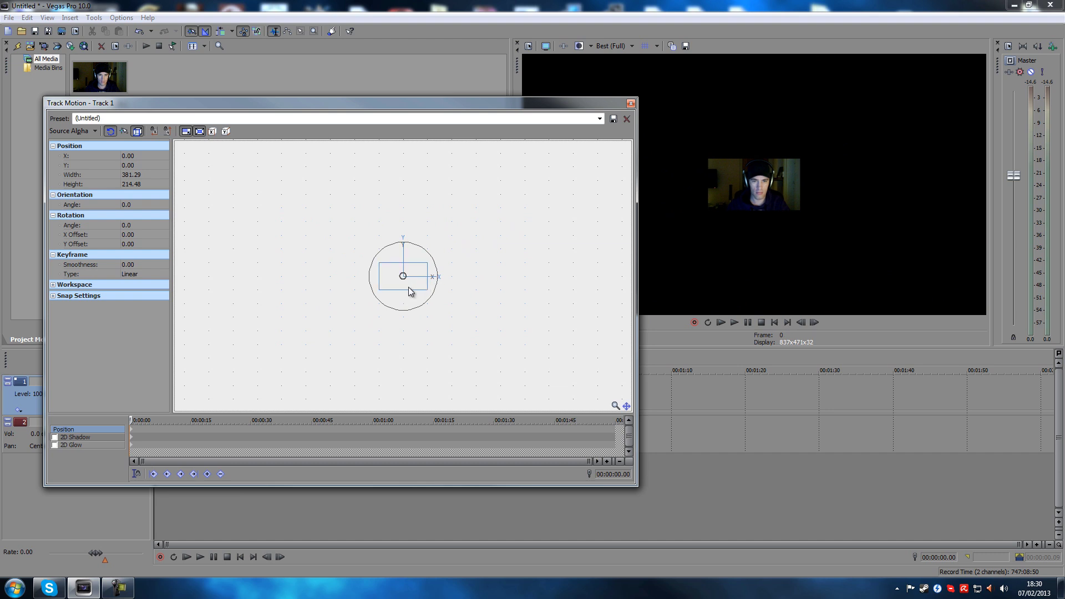
pyautogui.moveTo(435, 108); pyautogui.dragTo(302, 87)
pyautogui.moveTo(262, 254); pyautogui.dragTo(172, 311)
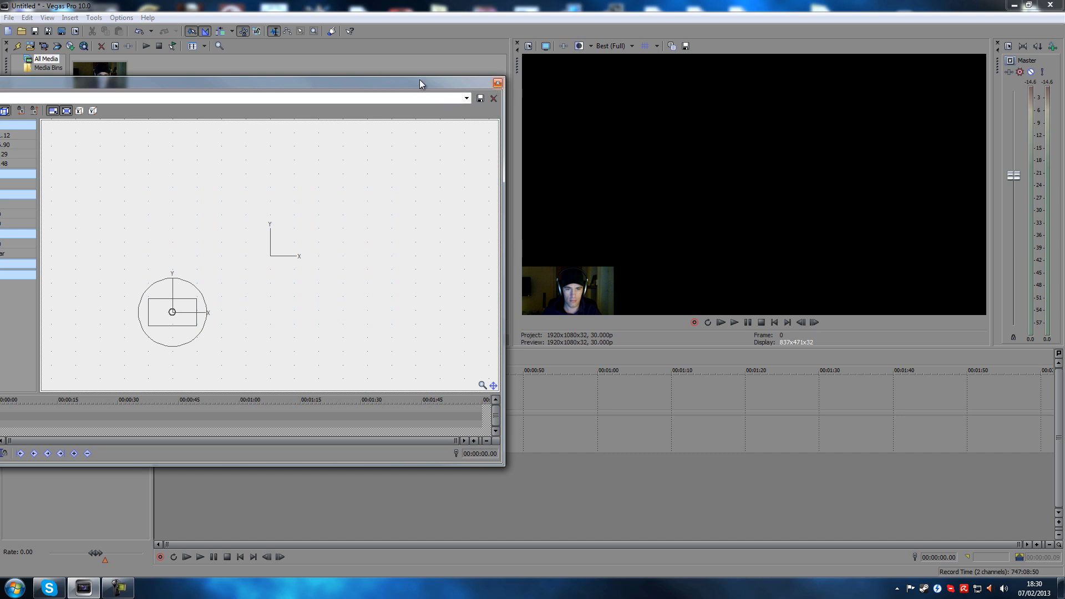
pyautogui.moveTo(419, 82); pyautogui.dragTo(718, 89)
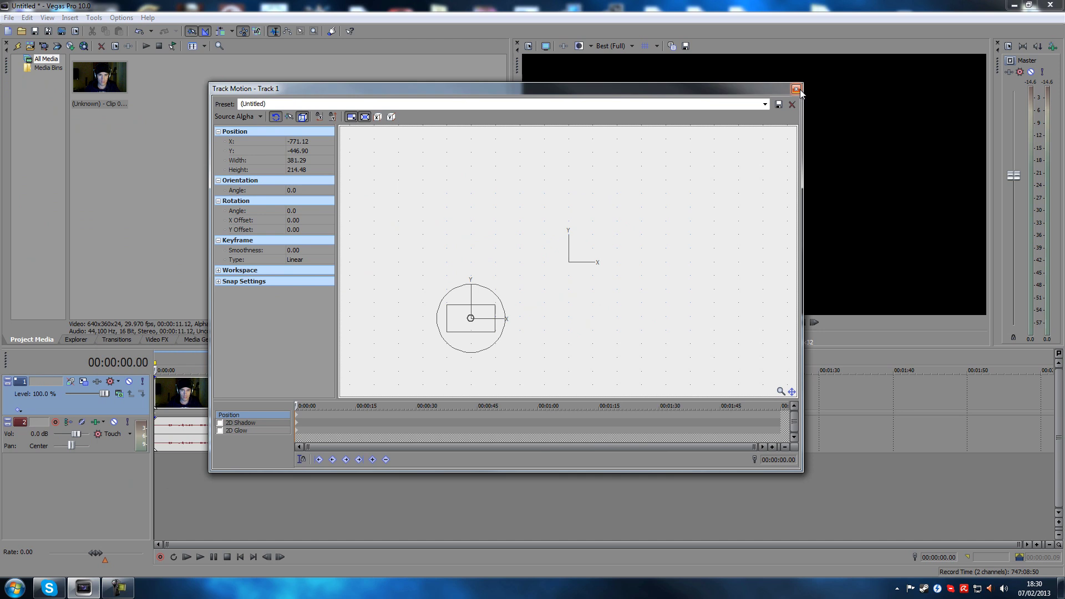
pyautogui.click(799, 90)
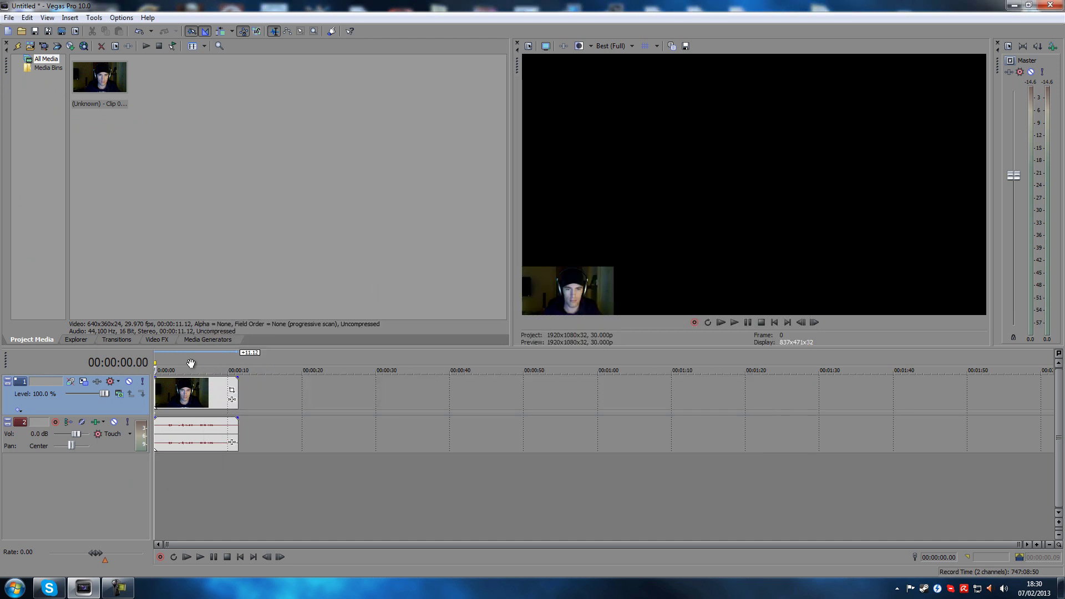
pyautogui.click(202, 554)
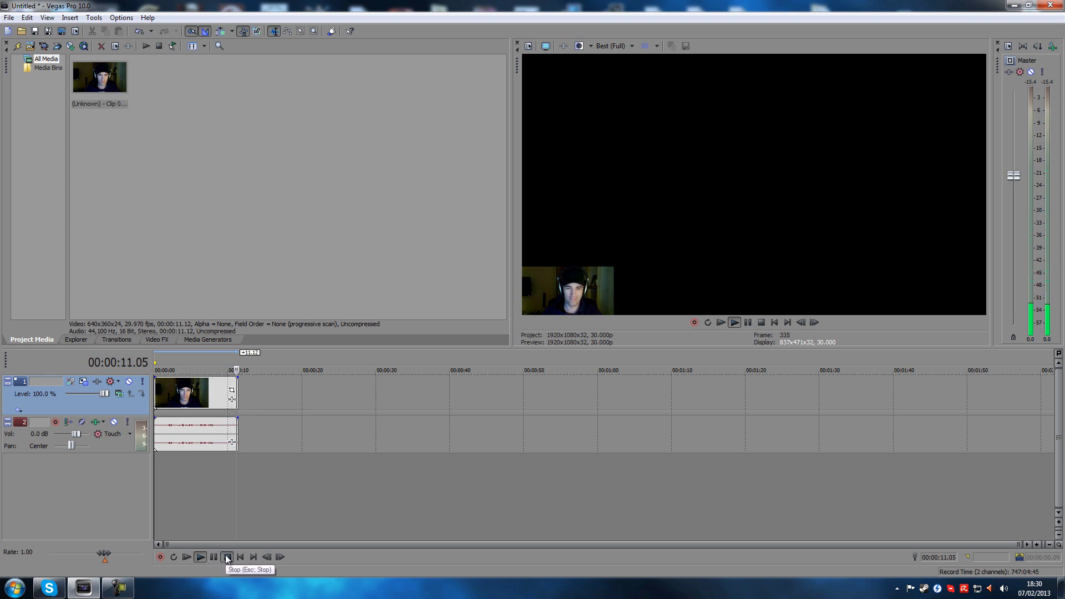
pyautogui.click(227, 557)
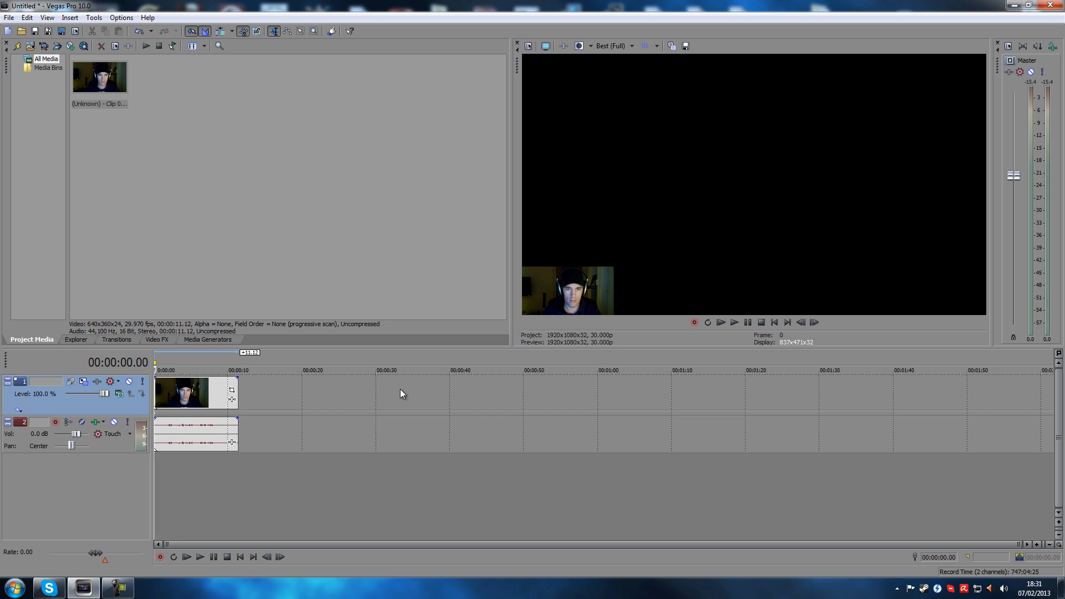
# Set a loop region over the clip's audio event and mute the webcam video track.
pyautogui.doubleClick(191, 428)
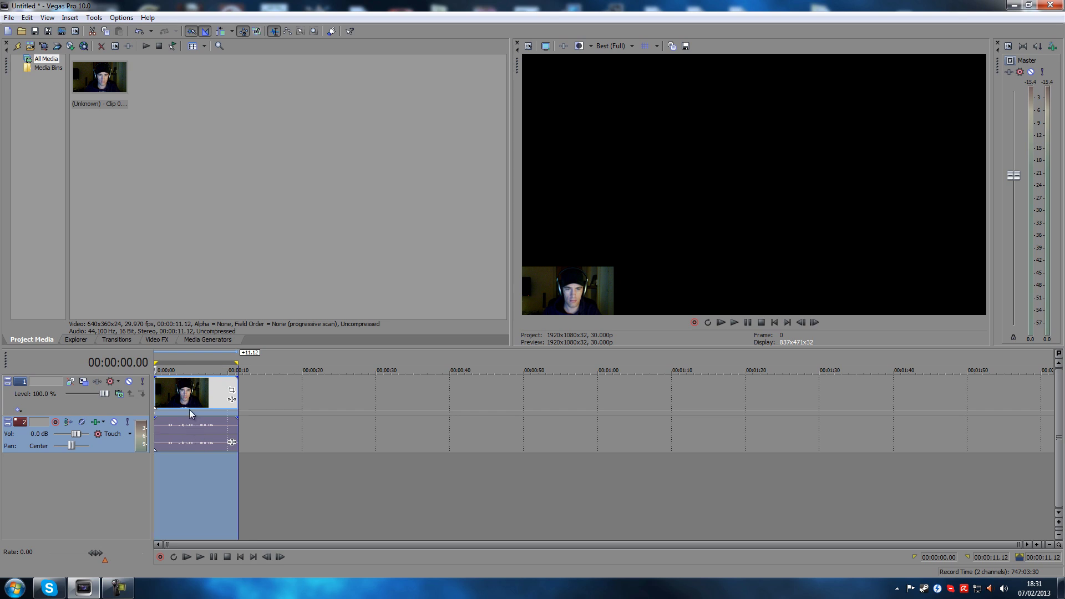
pyautogui.click(176, 394)
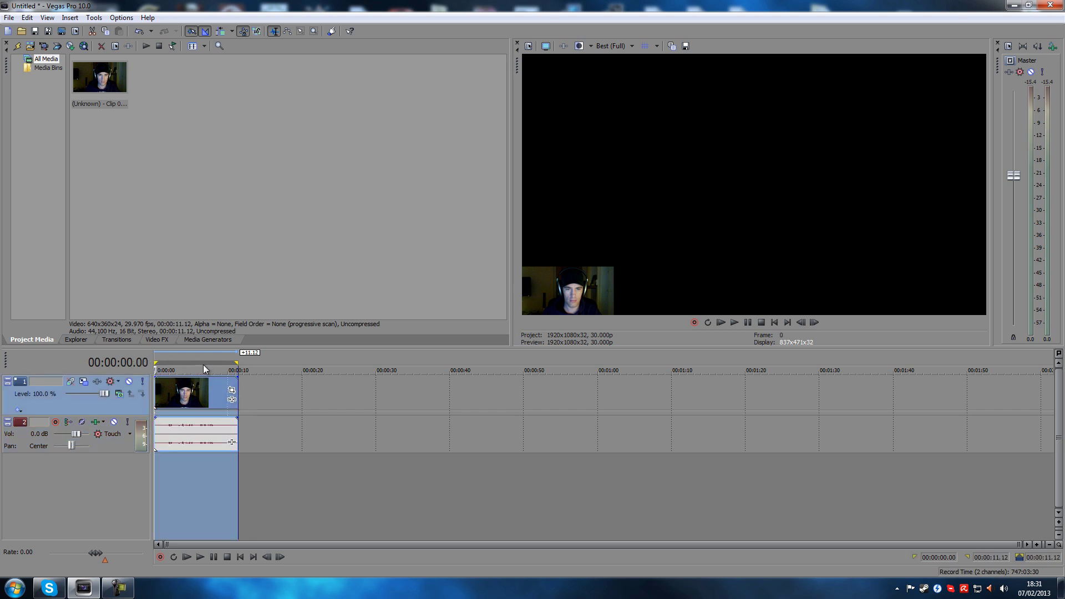
pyautogui.click(130, 382)
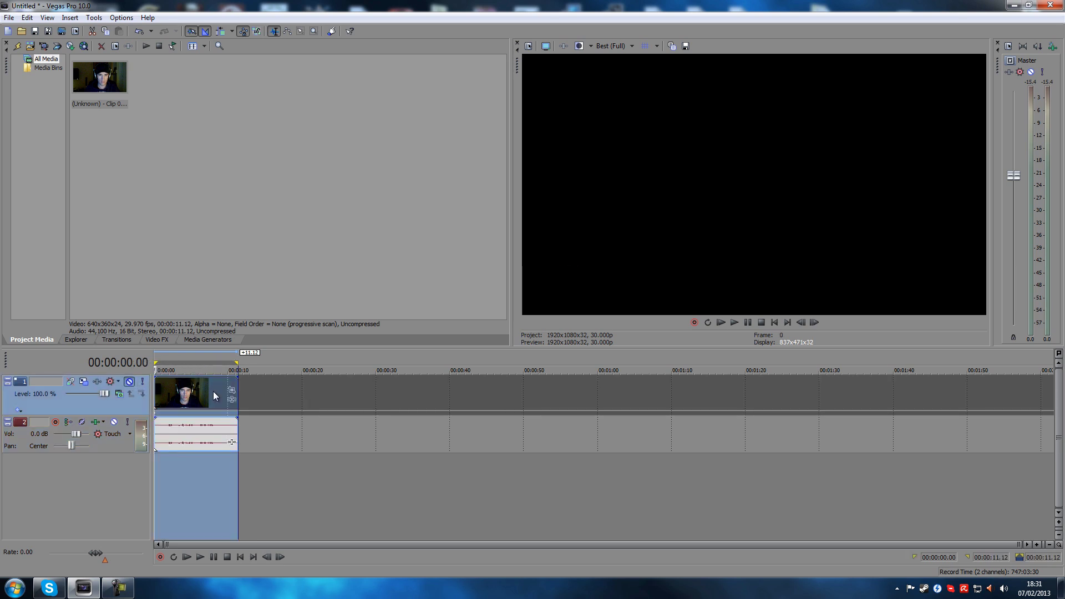